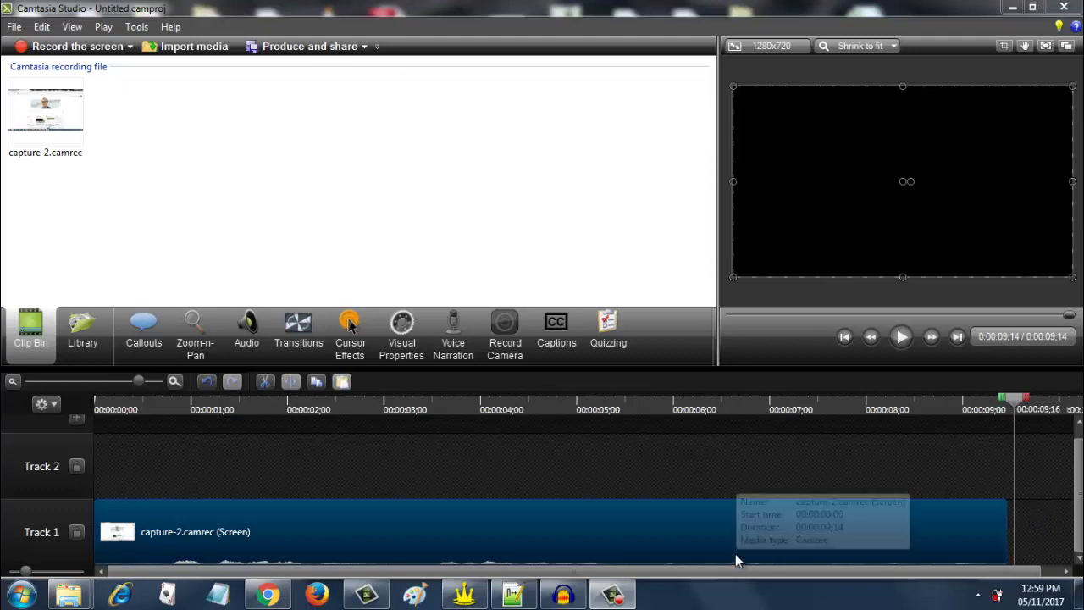
Glance at Audacity's download page, then start a new empty Audacity project.
left_click(264, 594)
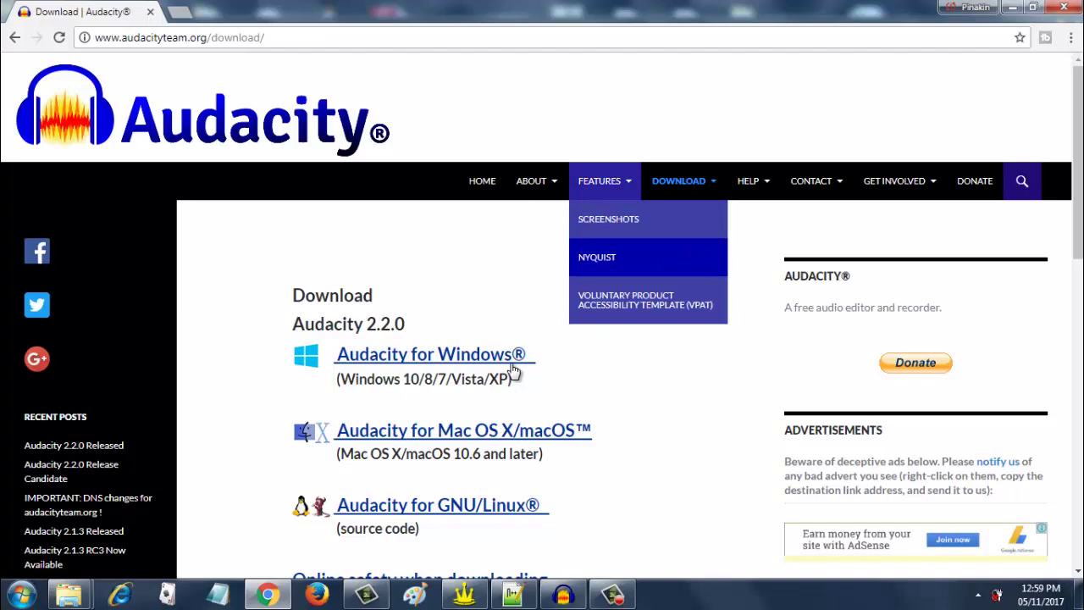
left_click(1013, 8)
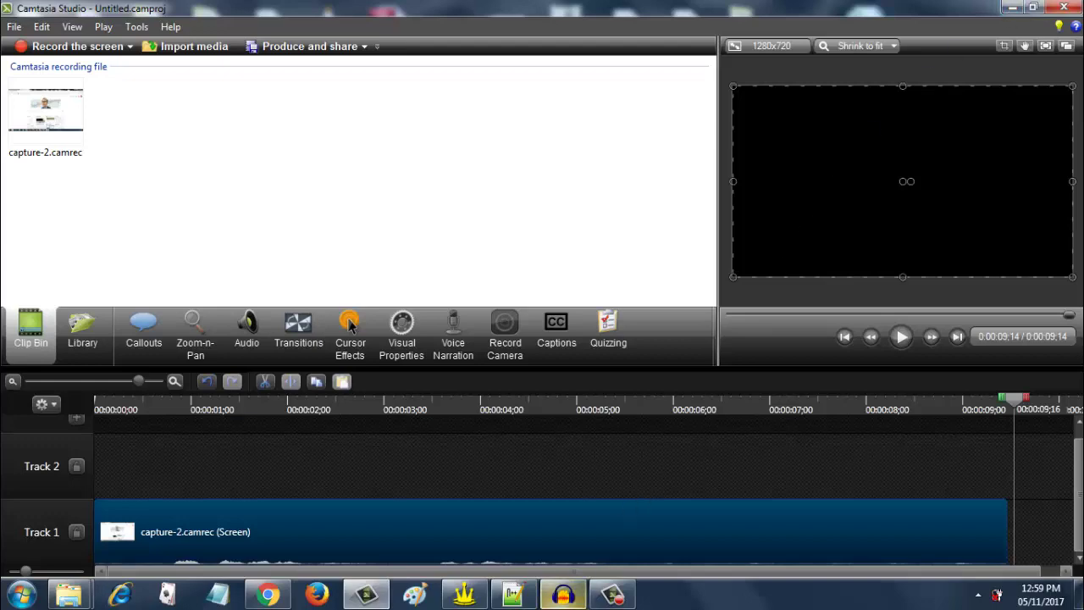
left_click(559, 597)
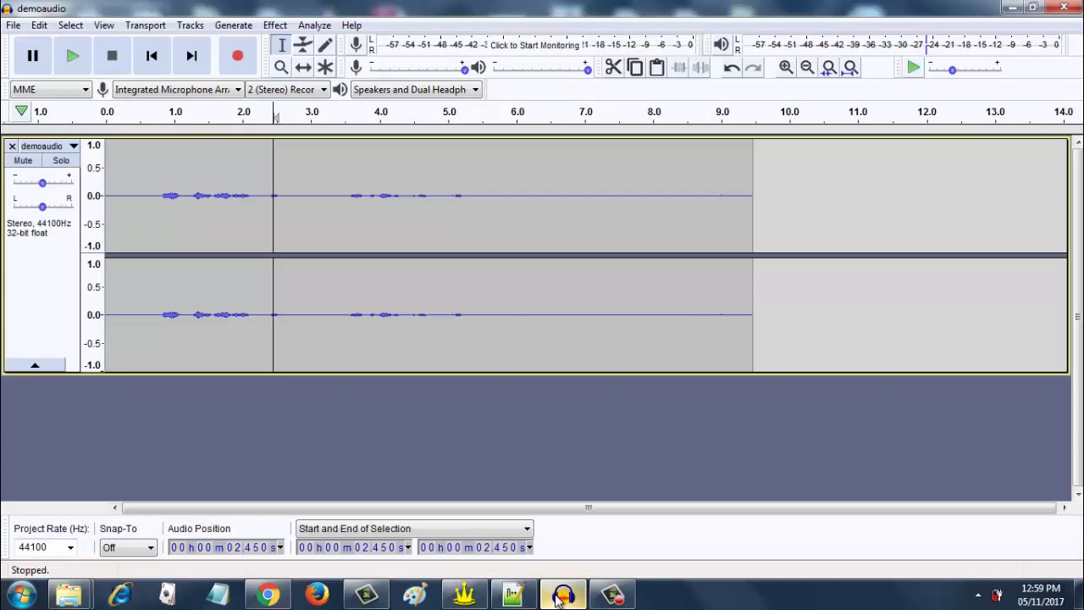
left_click(21, 26)
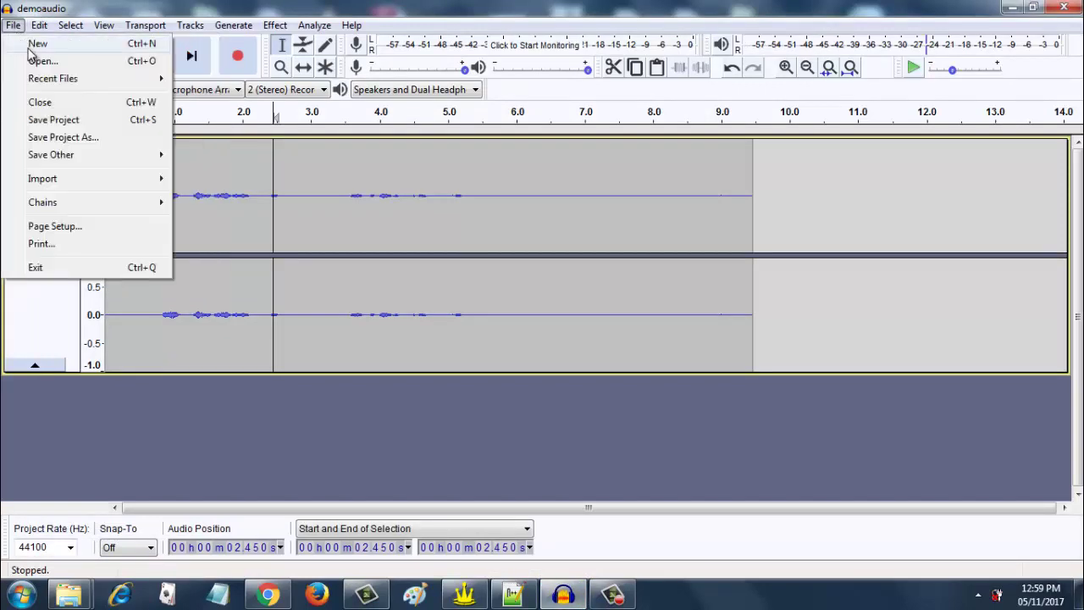
left_click(33, 43)
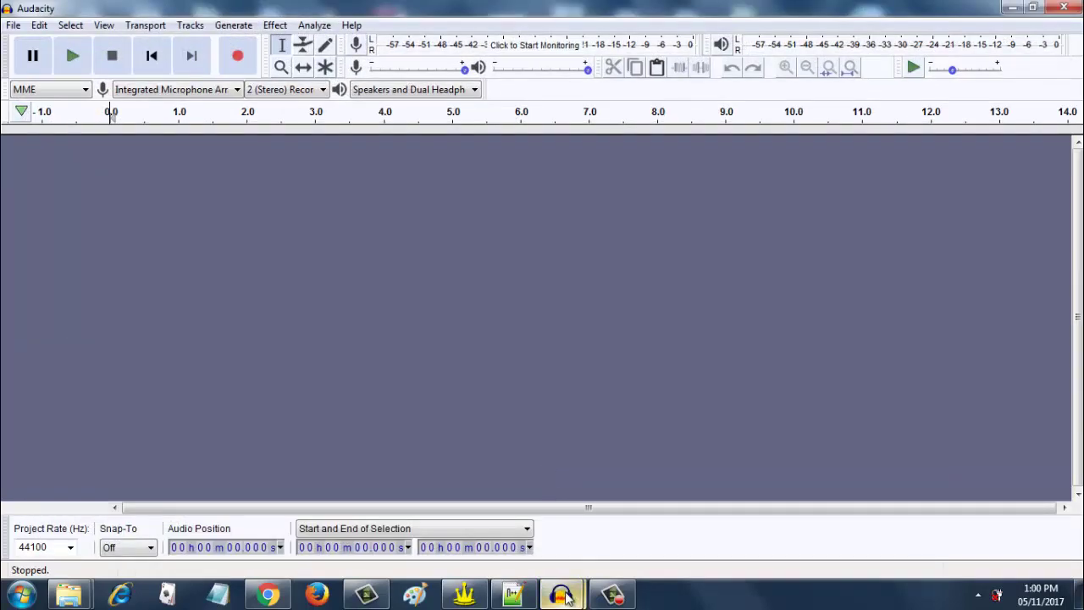
Close the demoaudio project window without saving its changes.
mouse_move(565, 597)
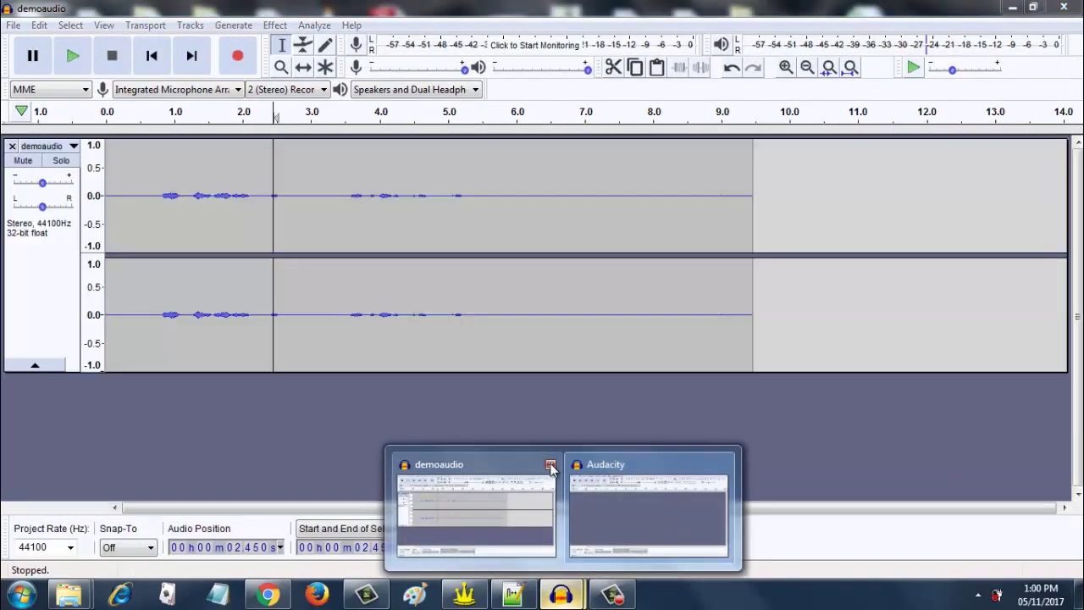
left_click(551, 466)
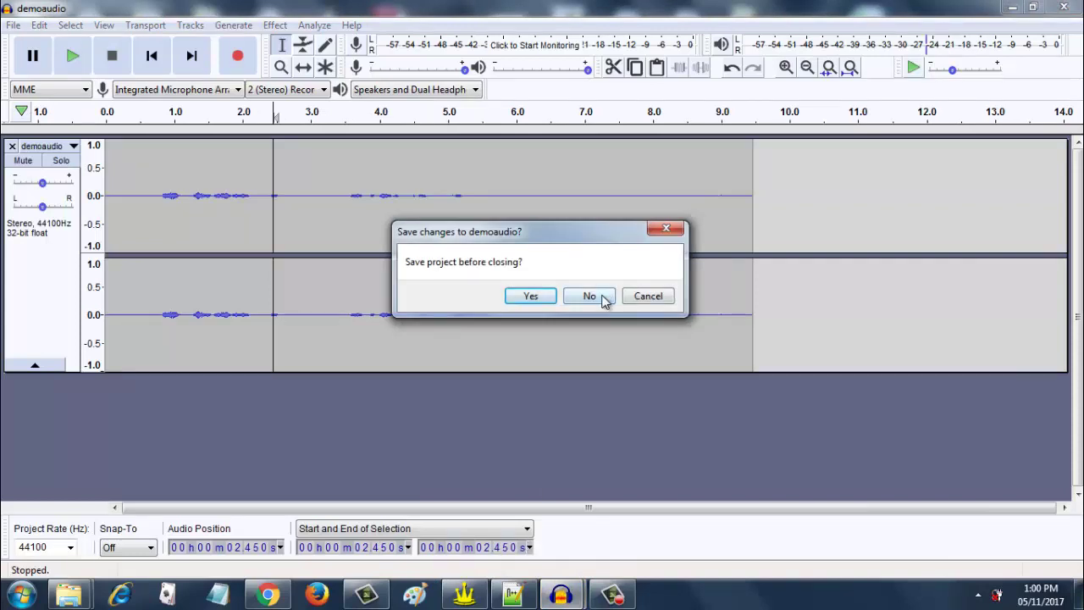
left_click(592, 297)
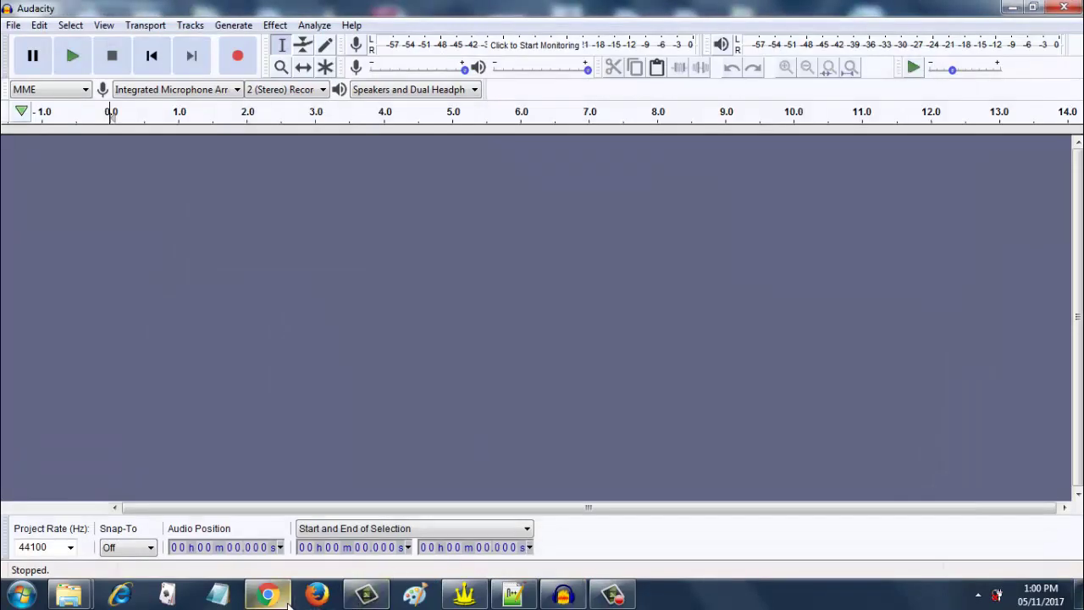
Play the recording in Camtasia's preview and separate the Track 1 clip's video and audio.
left_click(372, 596)
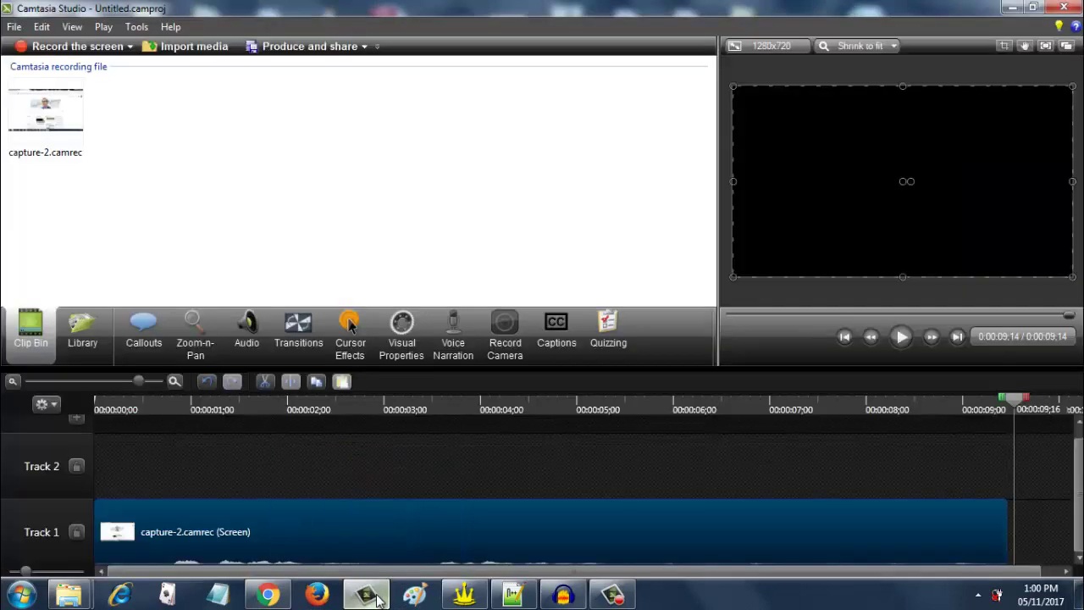
left_click(906, 341)
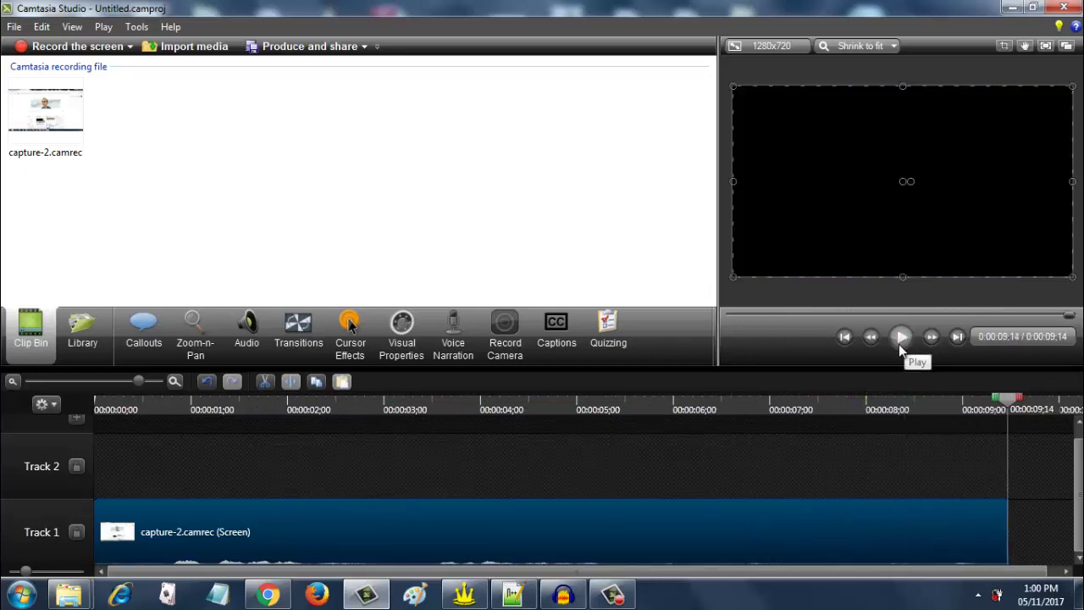
right_click(735, 536)
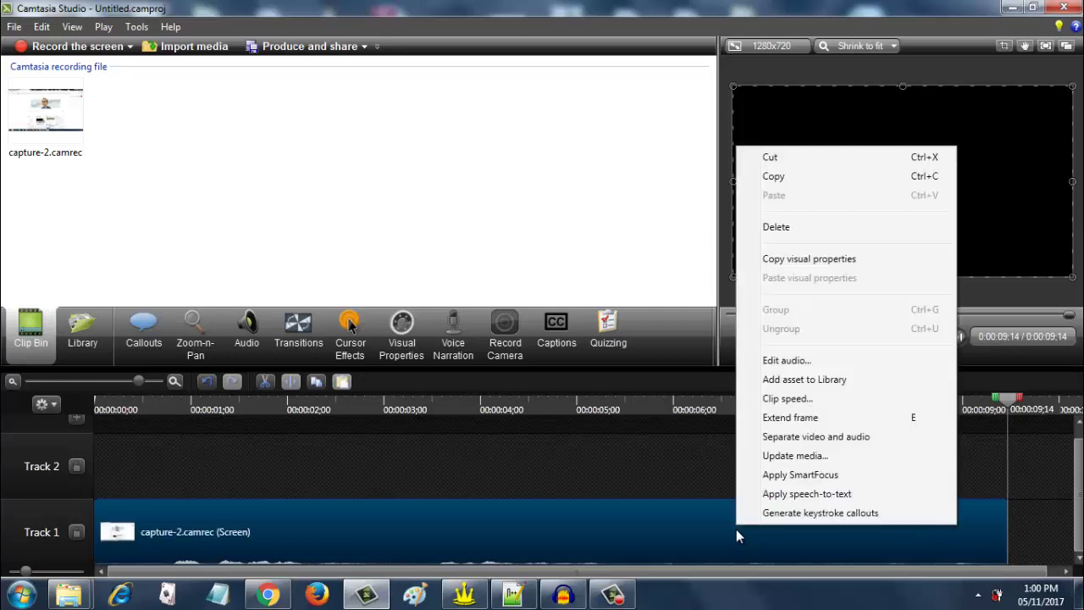
left_click(850, 438)
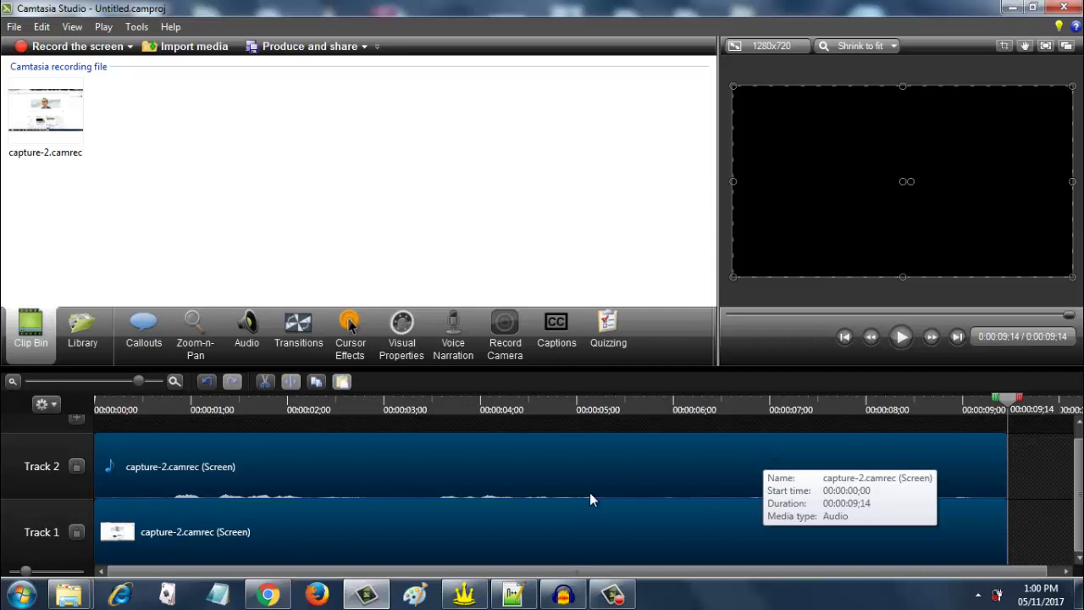
Select the new Track 2 audio clip and bring up its options.
left_click(488, 461)
right_click(488, 460)
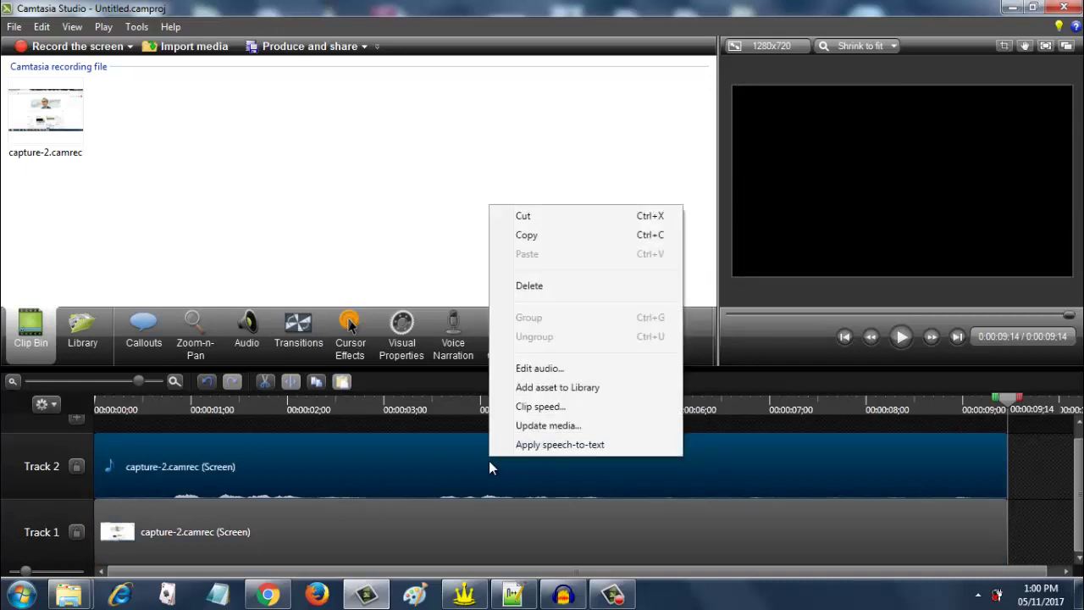
left_click(466, 464)
right_click(466, 464)
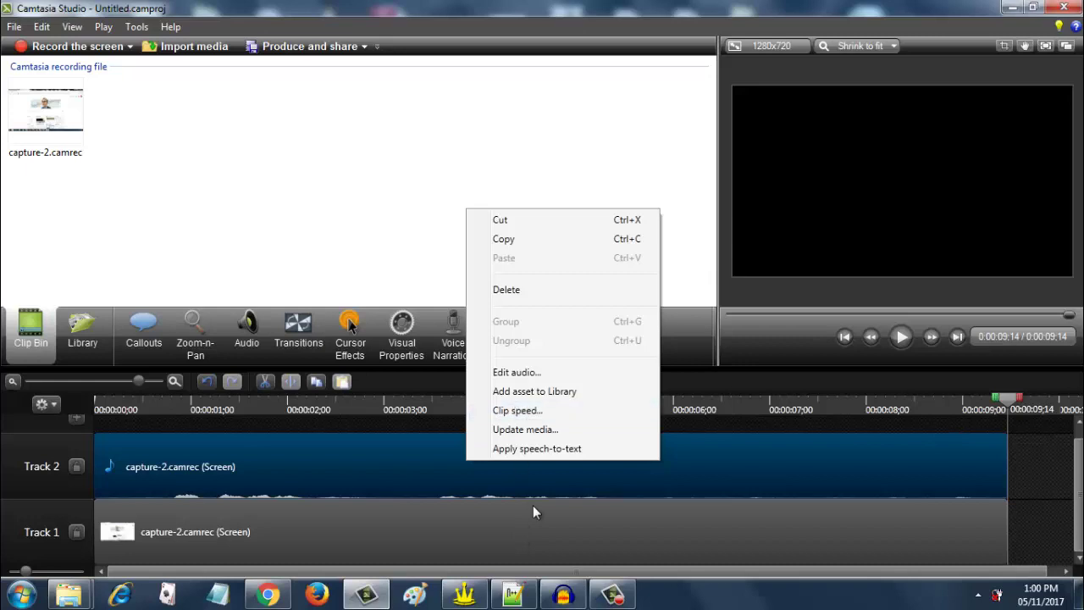
left_click(613, 595)
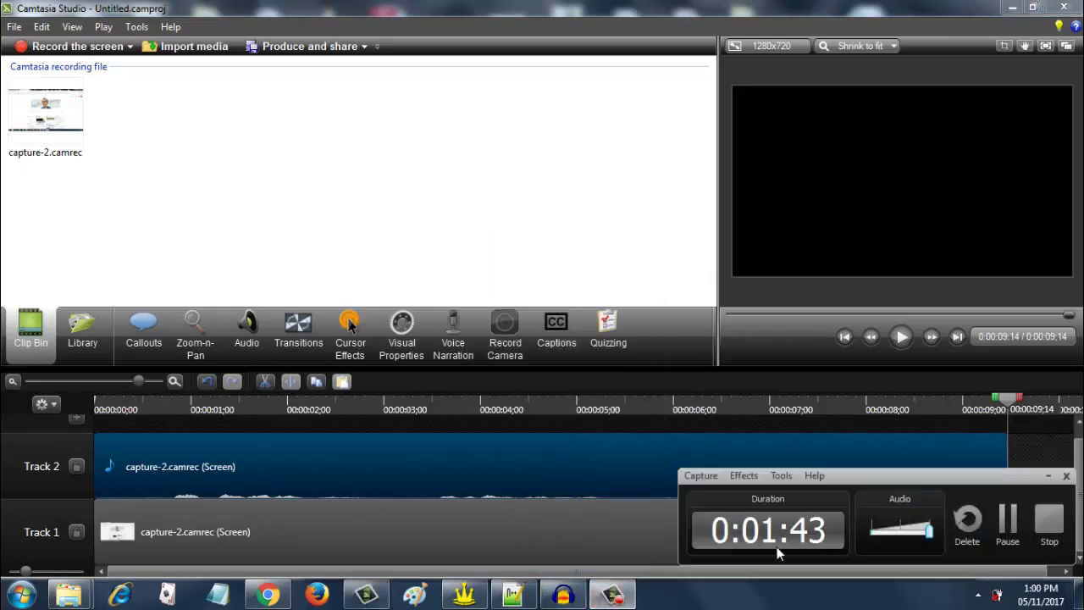
left_click(1010, 518)
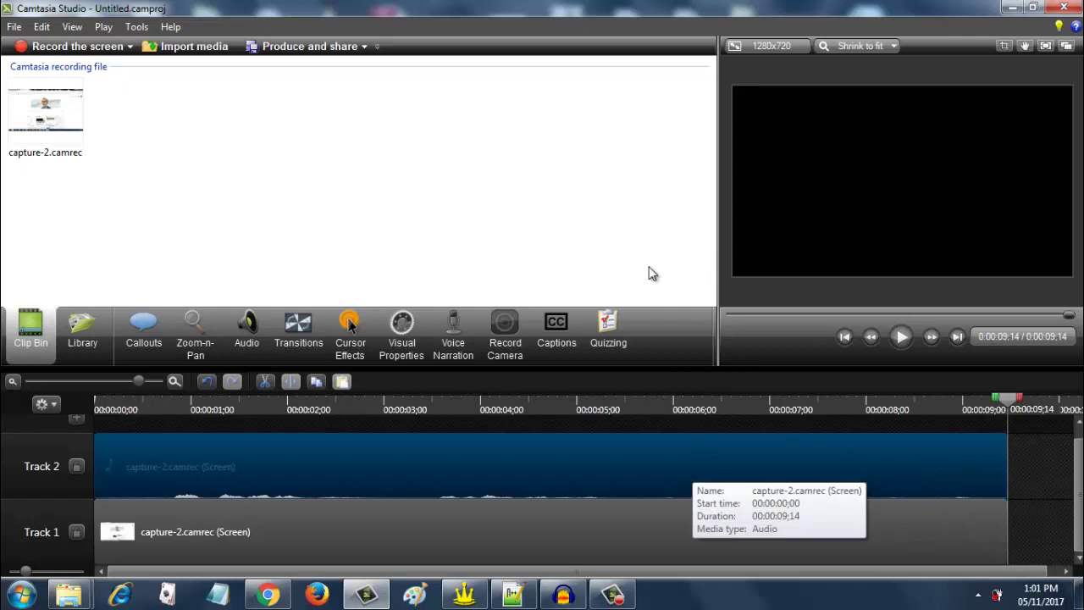
Export the timeline audio as Demo1.wav in the Camtasia Studio folder, then return to Audacity.
left_click(14, 29)
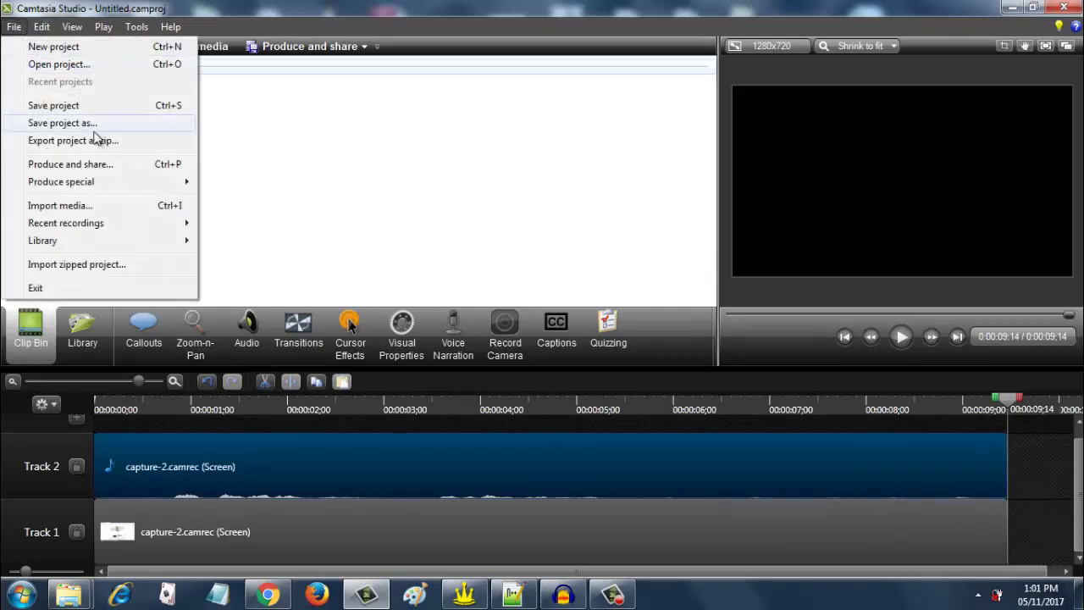
mouse_move(138, 183)
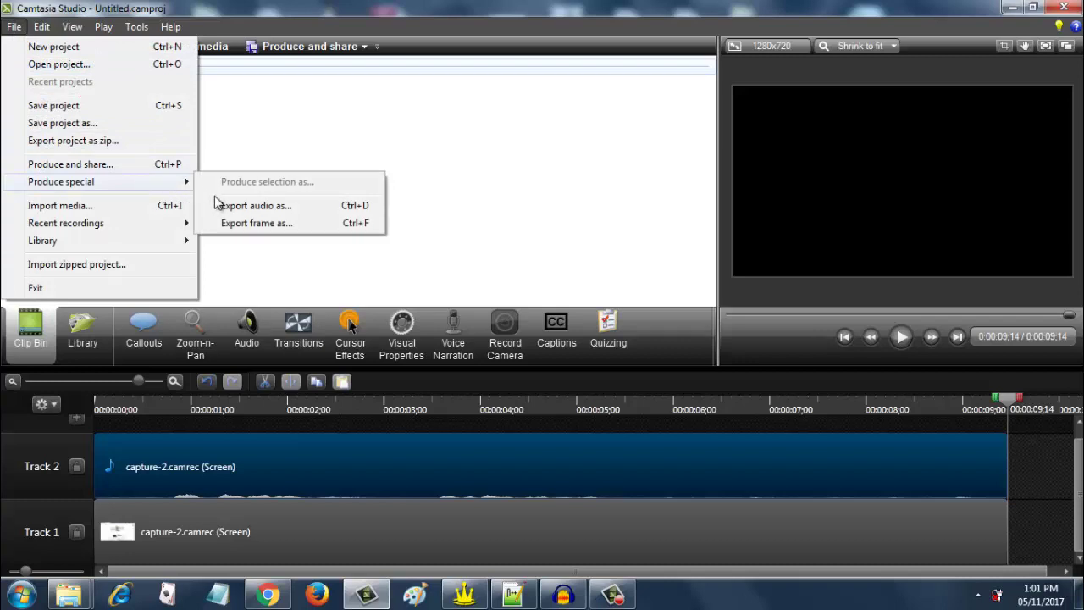
left_click(253, 206)
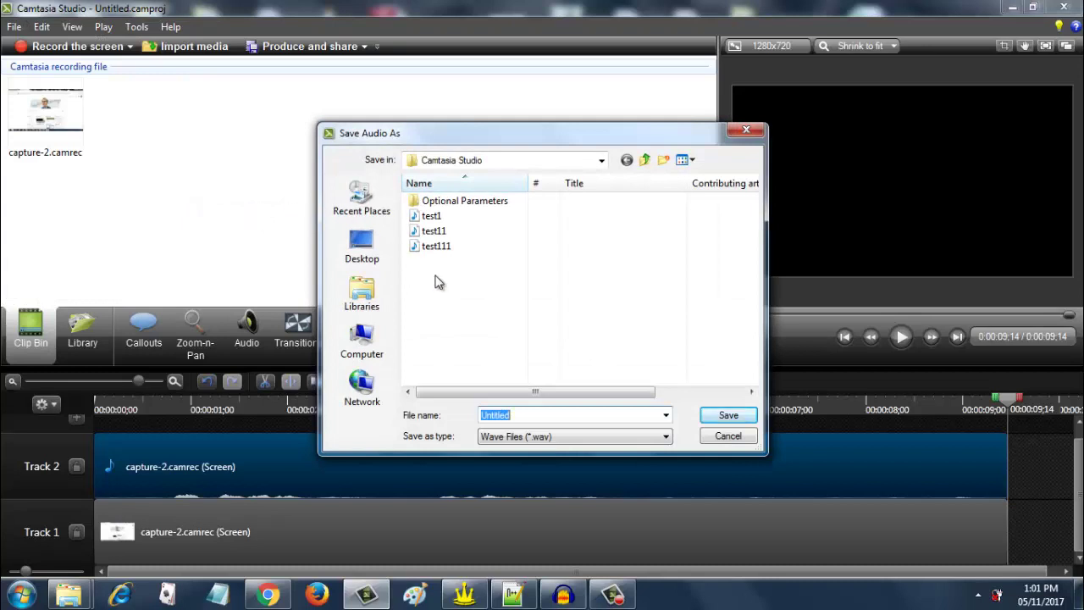
type("Demo 1")
left_click(728, 415)
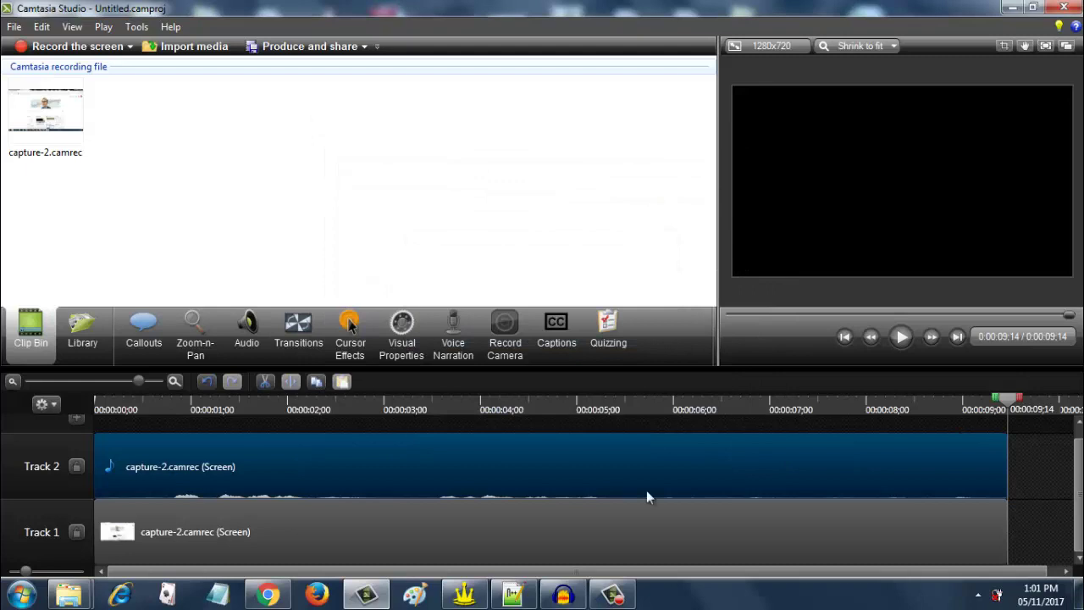
left_click(567, 599)
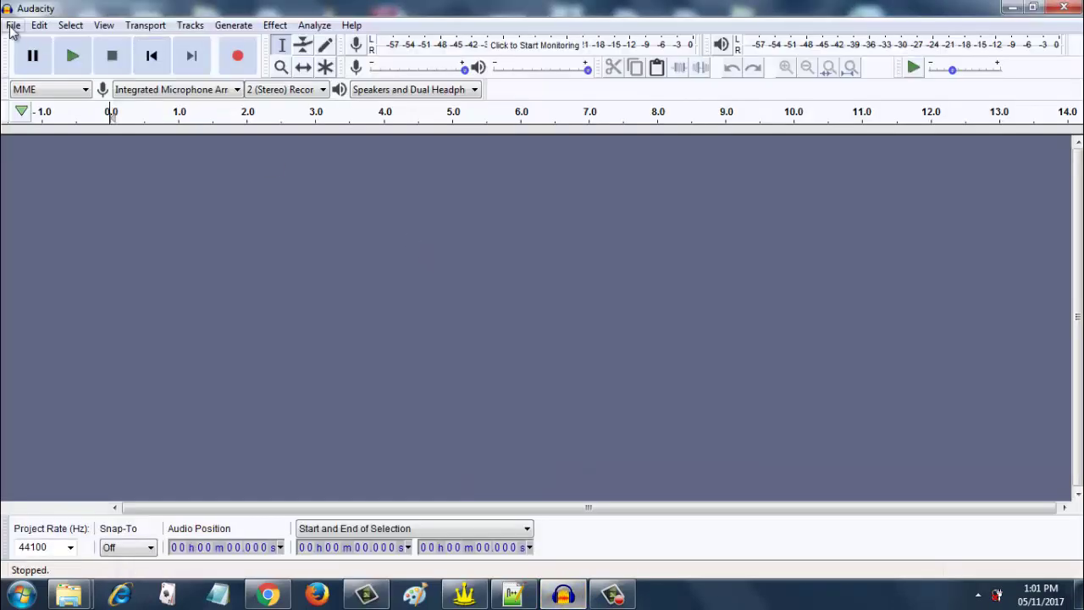
Open Demo1.wav in Audacity, copying the file into the project, and play it back.
left_click(14, 24)
left_click(42, 64)
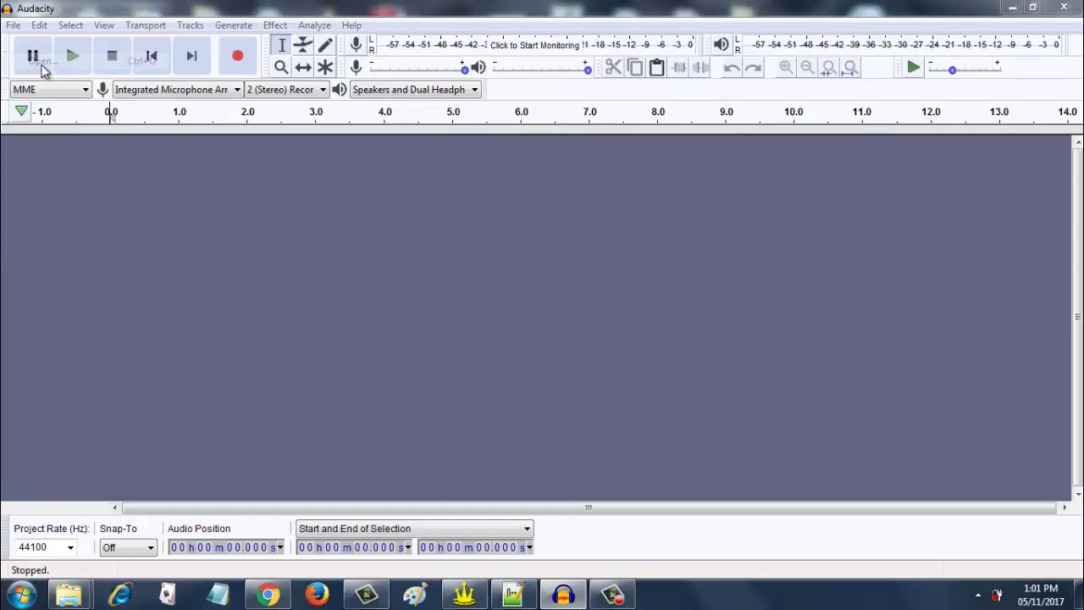
double_click(126, 161)
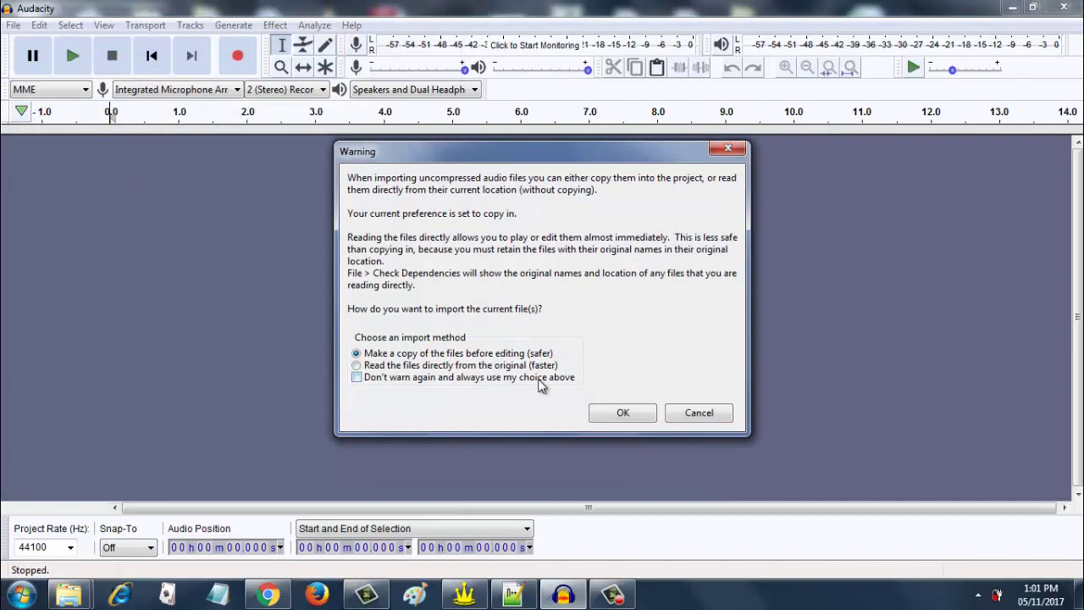
left_click(625, 415)
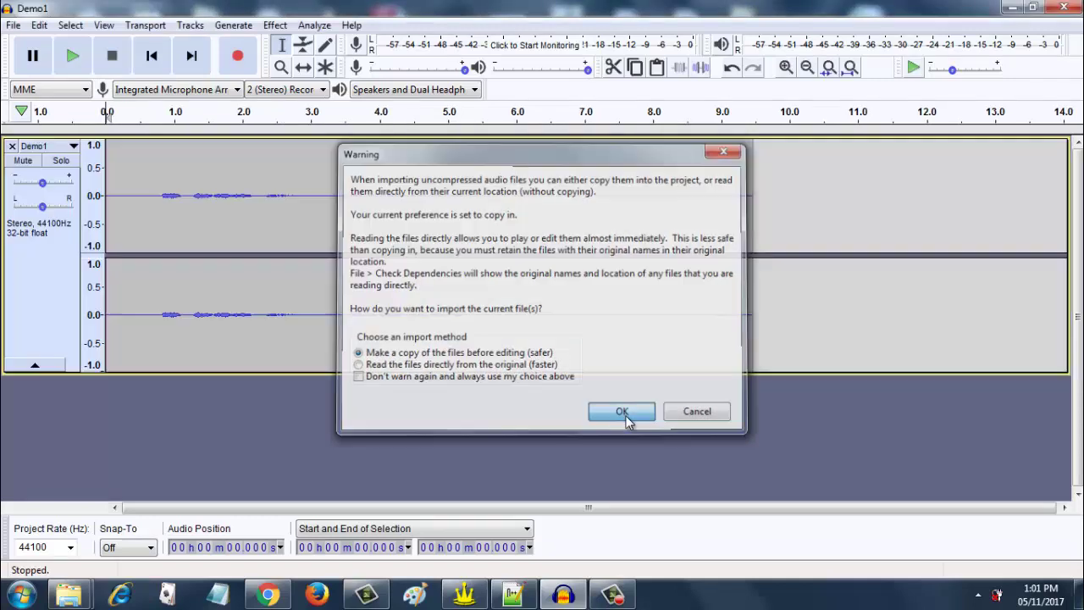
left_click(81, 65)
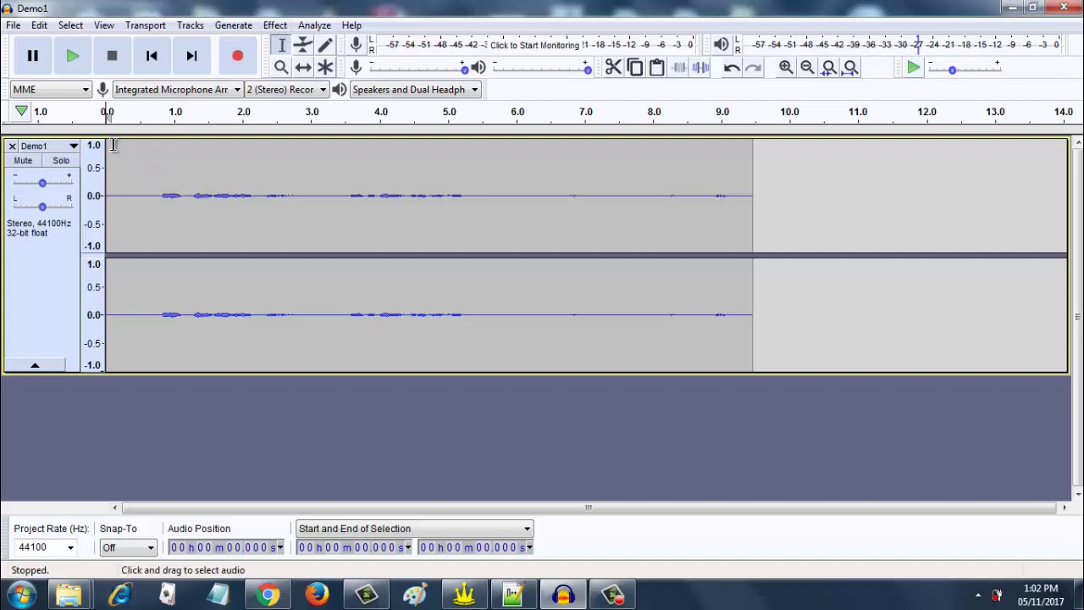
Select about 0.1–0.6 s of starting silence and get a Noise Reduction noise profile.
left_click_drag(113, 146, 145, 149)
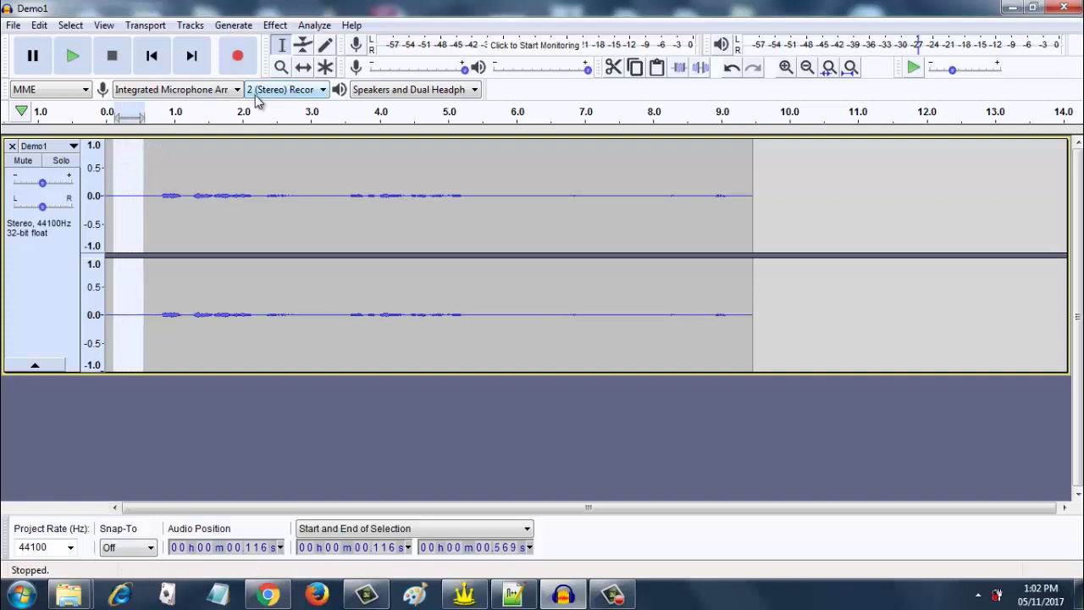
left_click(276, 25)
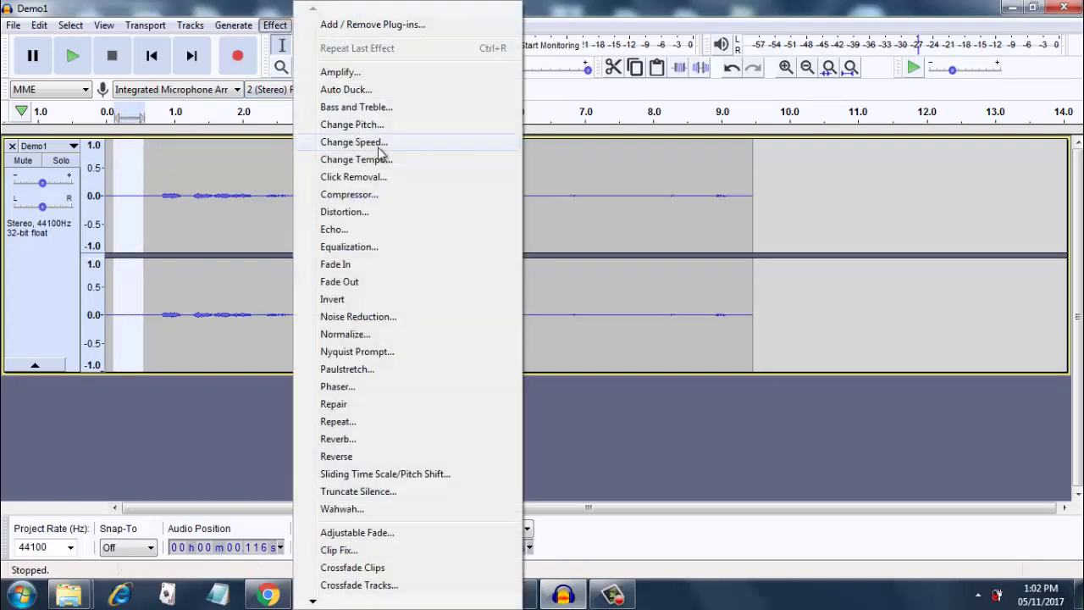
left_click(439, 321)
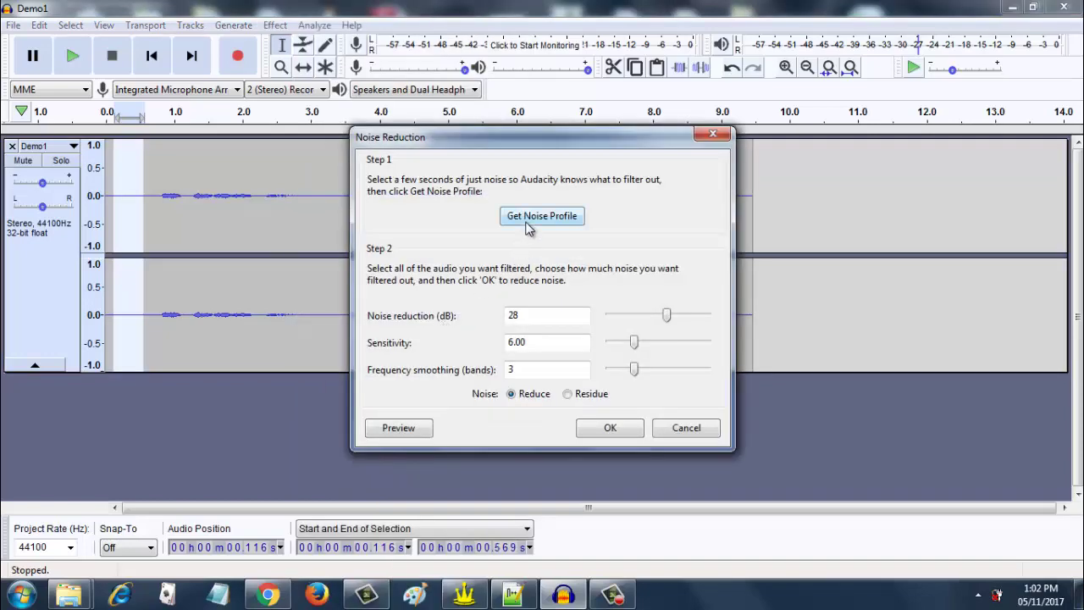
left_click(526, 225)
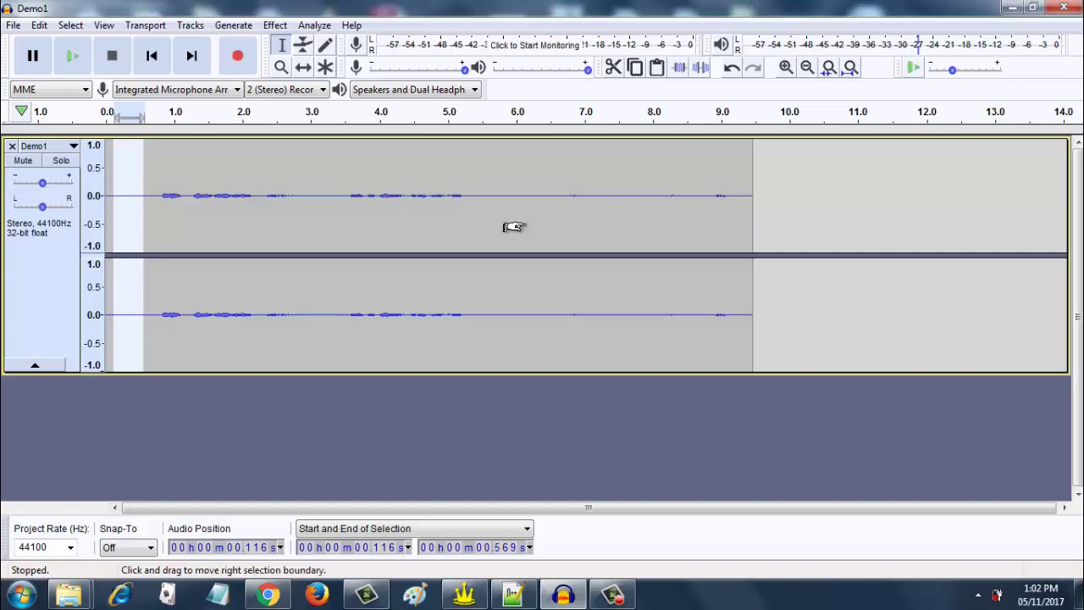
Apply Noise Reduction (28 dB, 6.00, 3, Reduce) to all of Demo1 and play the result.
key("ctrl+a")
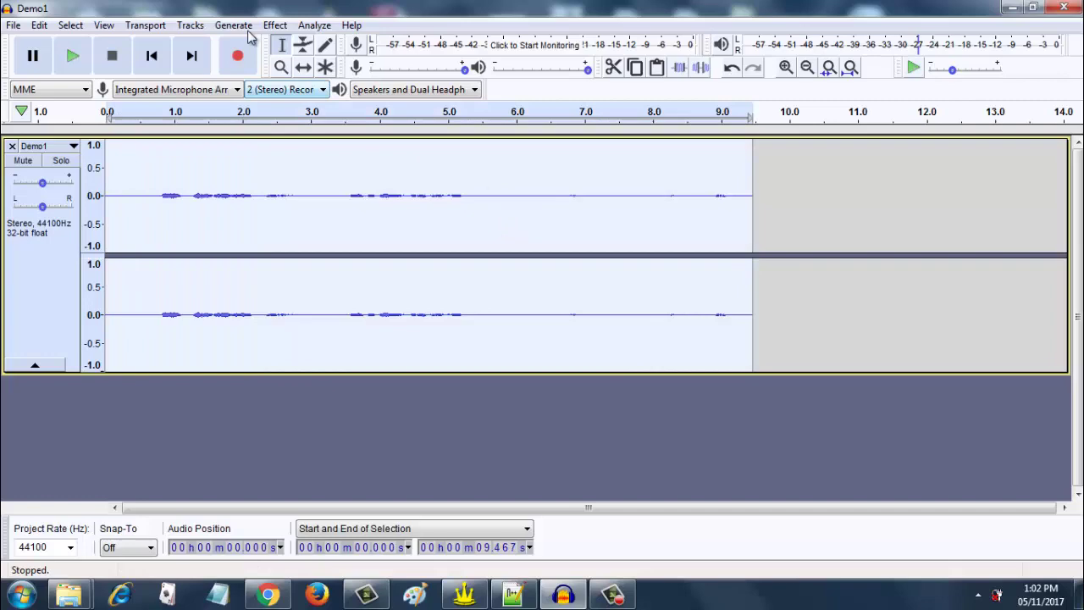
left_click(271, 26)
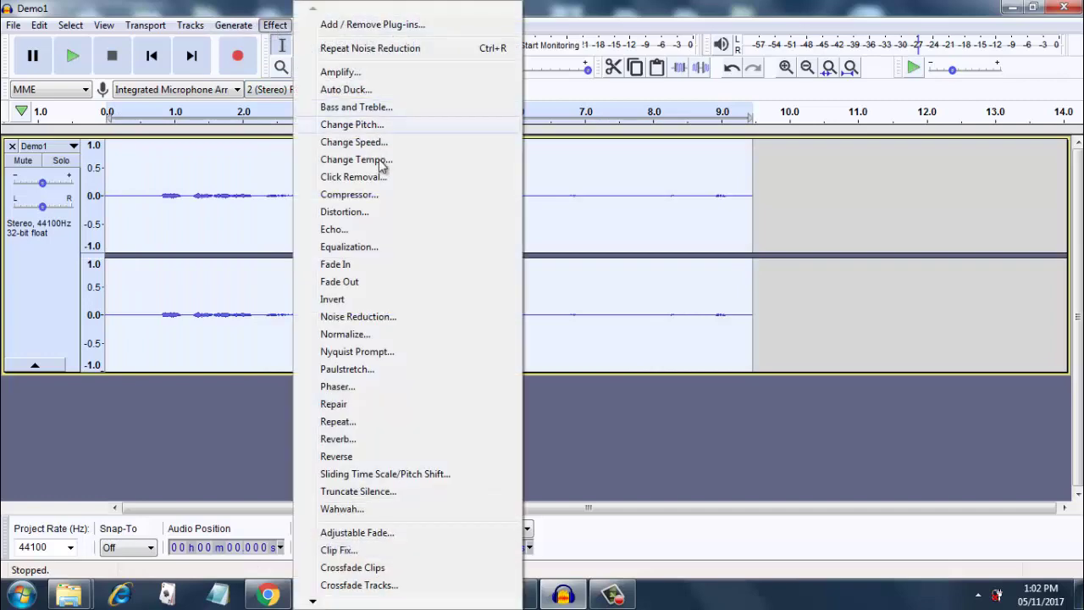
left_click(459, 318)
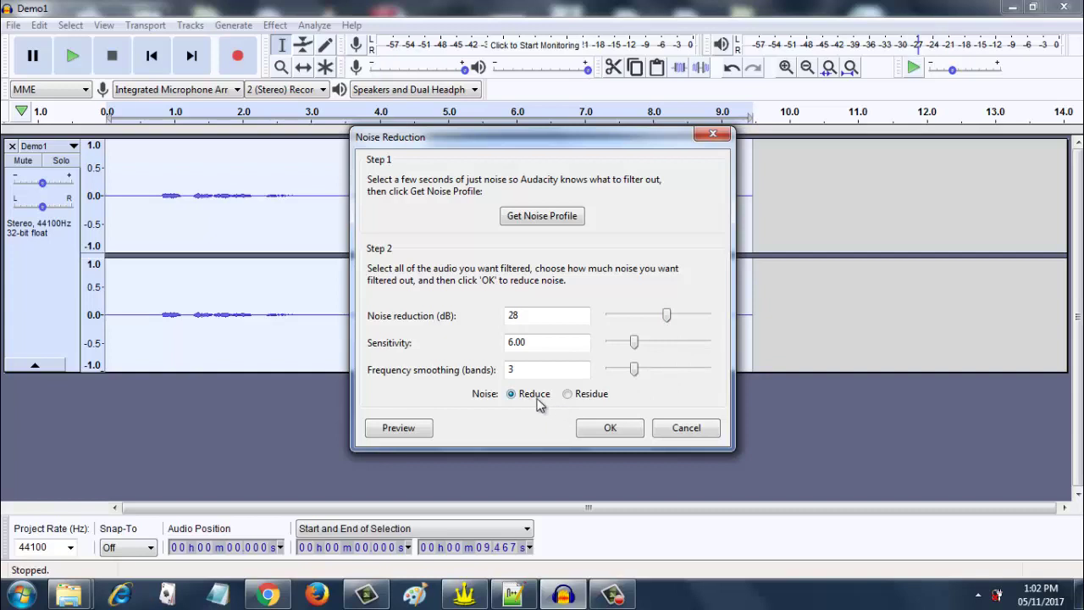
left_click(611, 428)
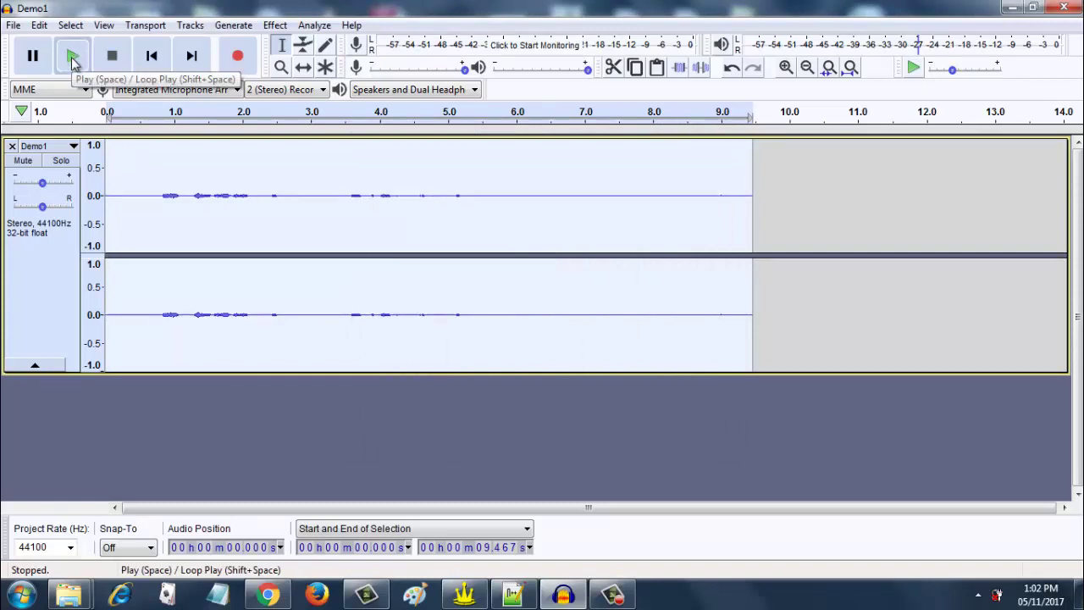
left_click(72, 58)
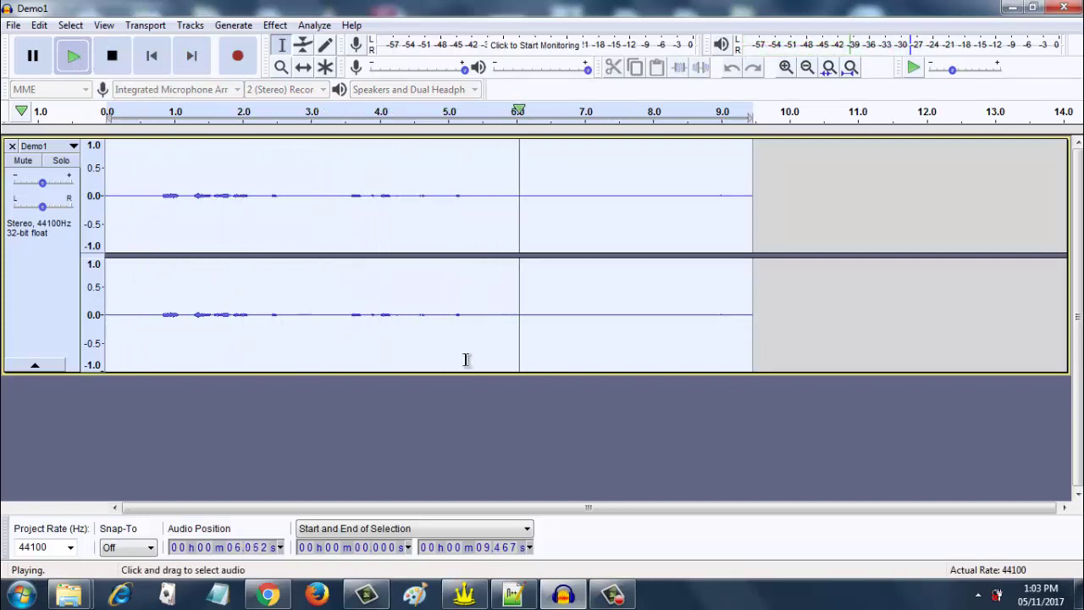
left_click(613, 597)
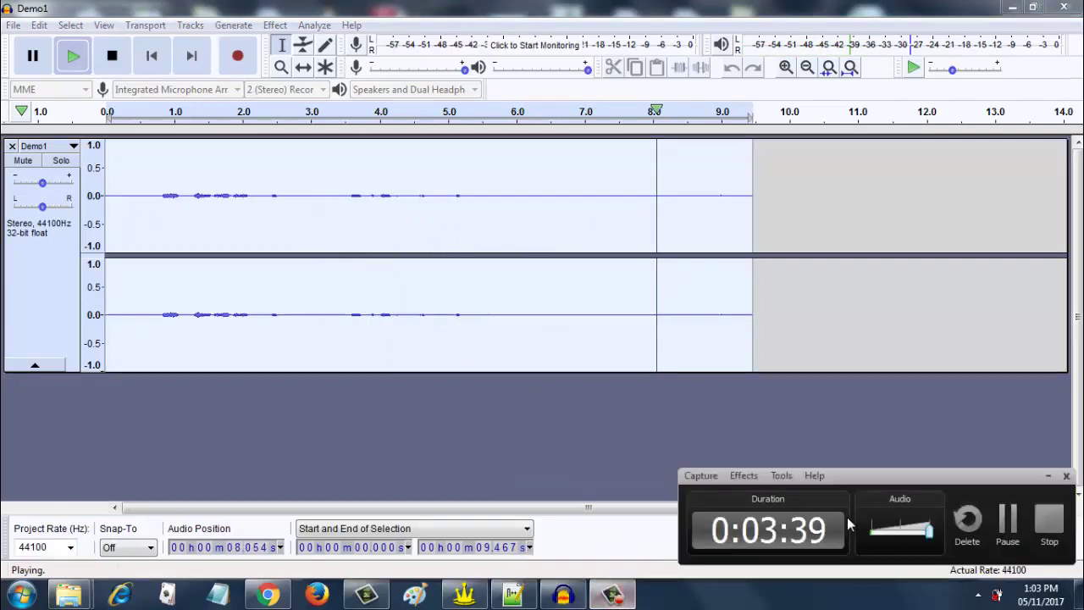
left_click(1006, 527)
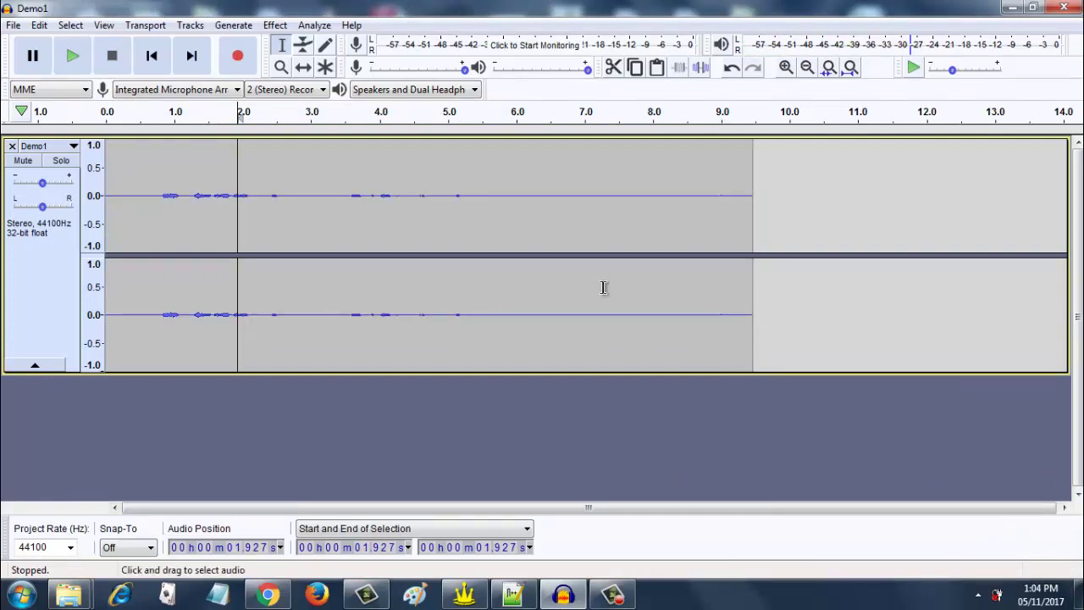
Export the cleaned audio as DemoCleaned.wav in the Camtasia Studio folder with no metadata tags.
left_click(13, 26)
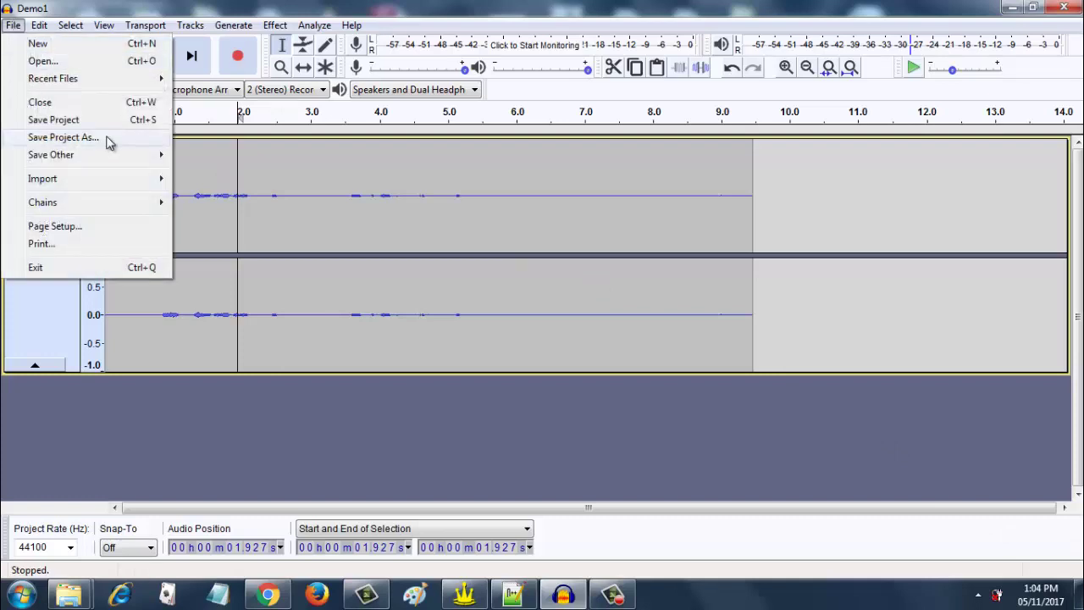
mouse_move(106, 159)
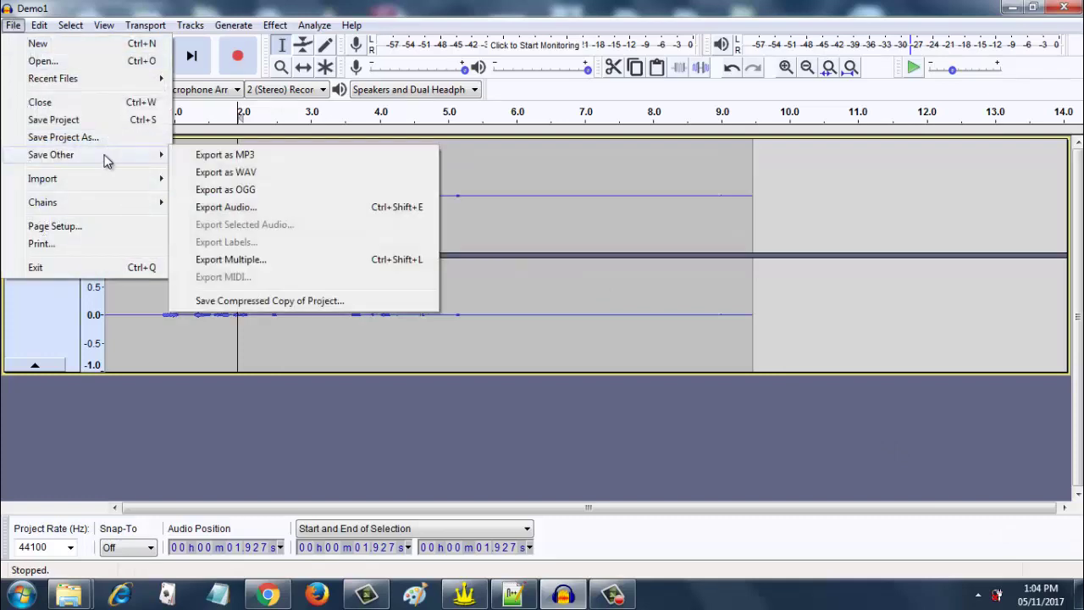
left_click(229, 174)
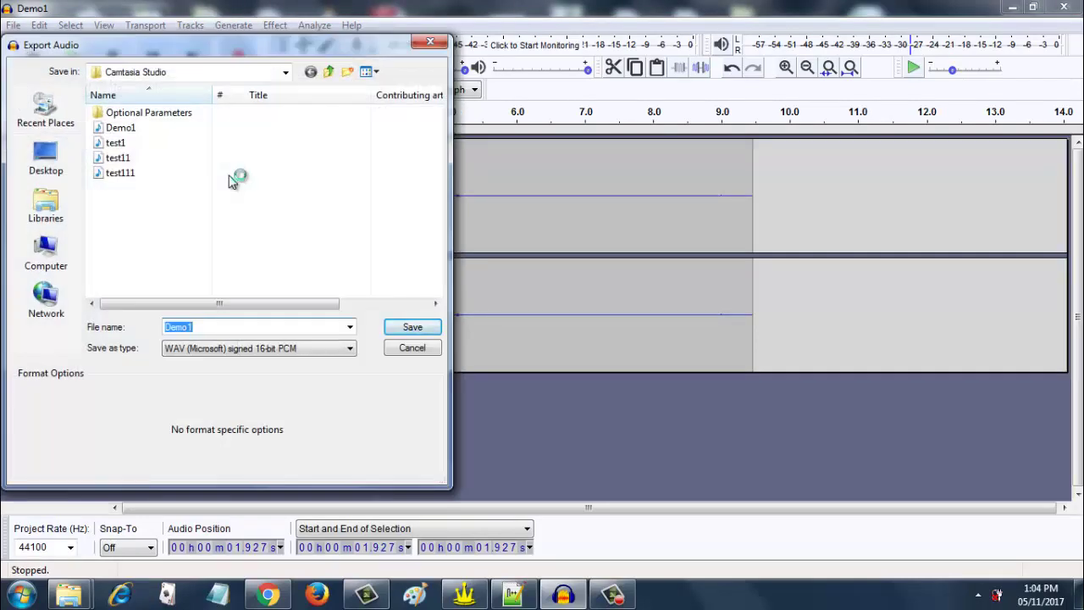
key("End")
key("BackSpace")
type("C")
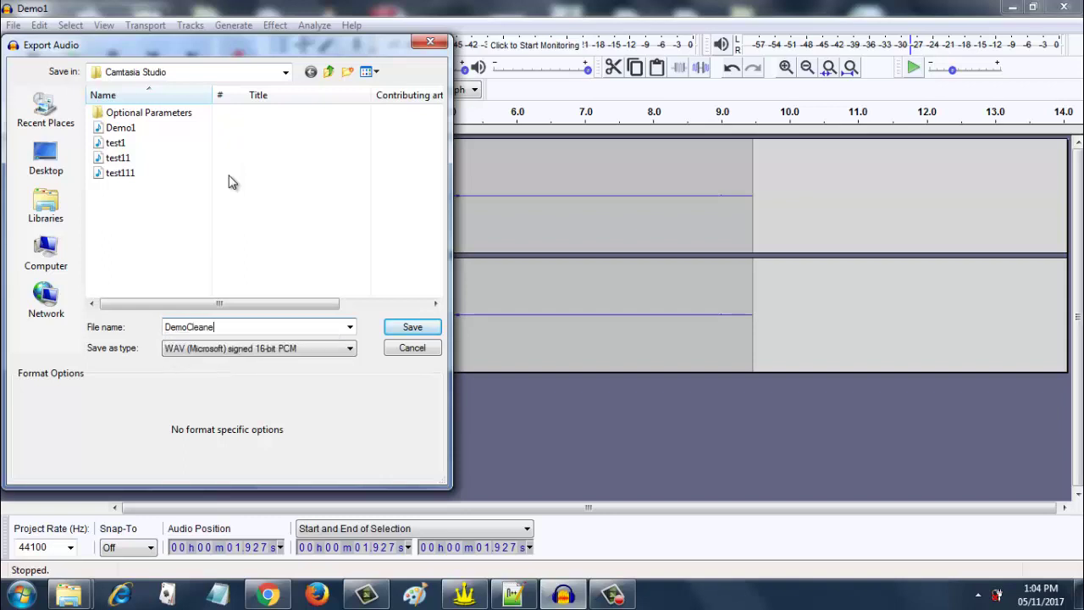
key("Return")
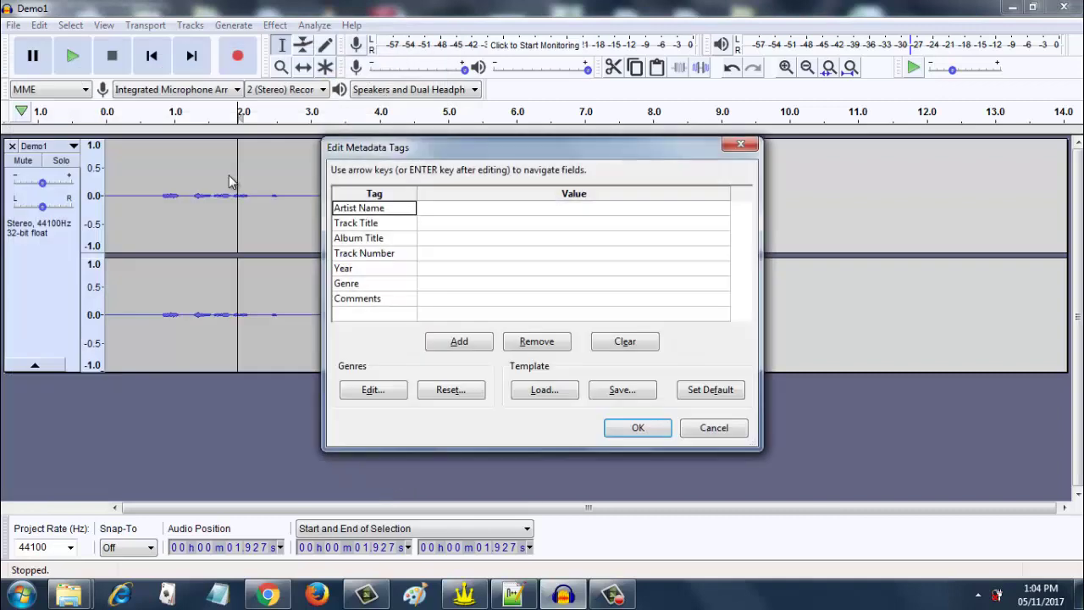
left_click(639, 427)
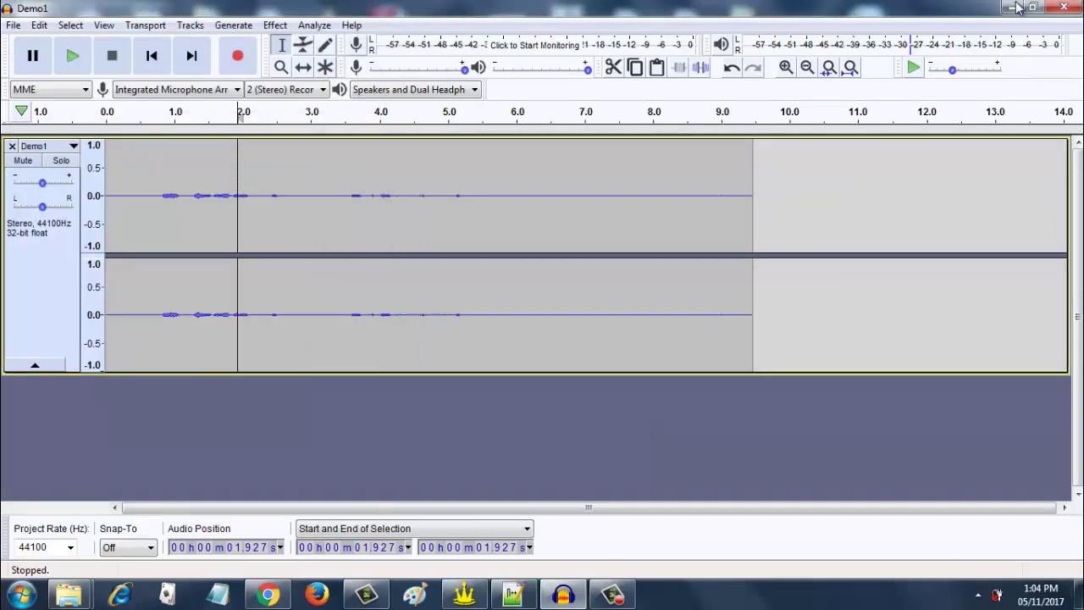
Minimize Audacity and import DemoCleaned.wav into Camtasia's clip bin.
left_click(1014, 8)
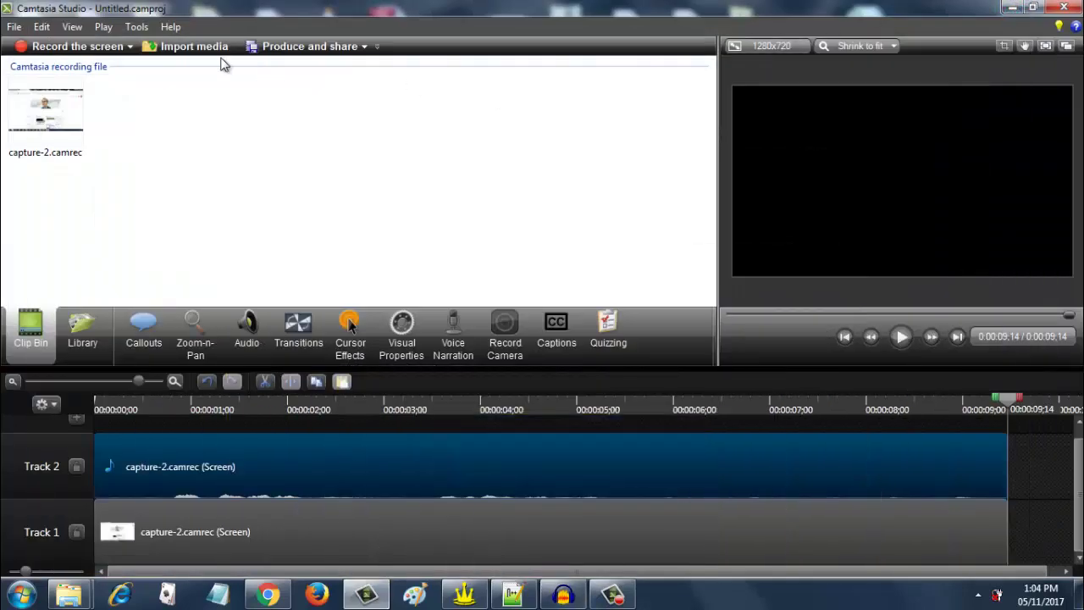
left_click(14, 28)
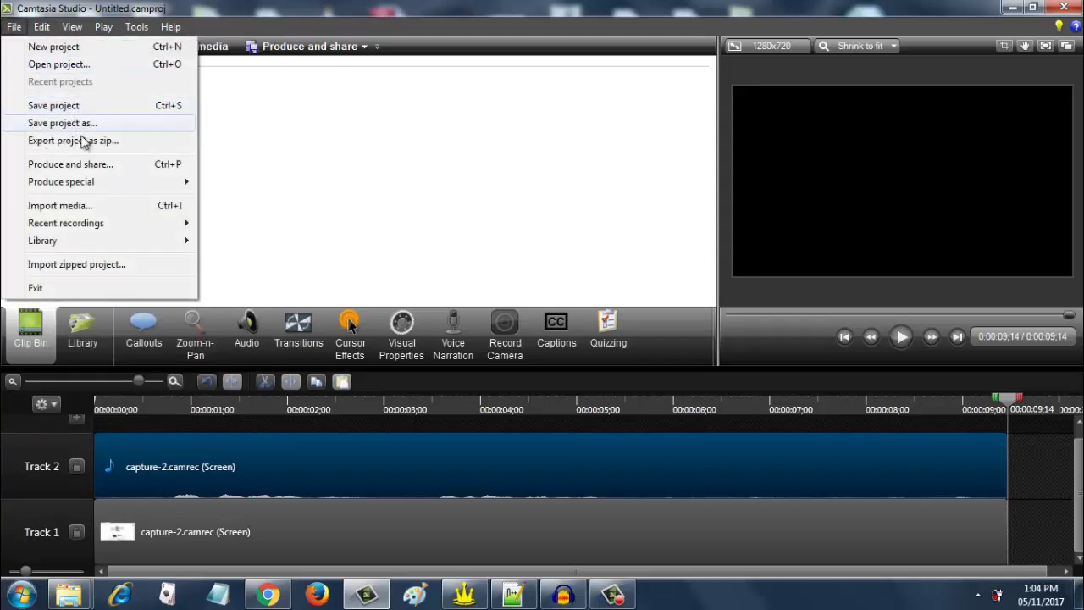
left_click(89, 207)
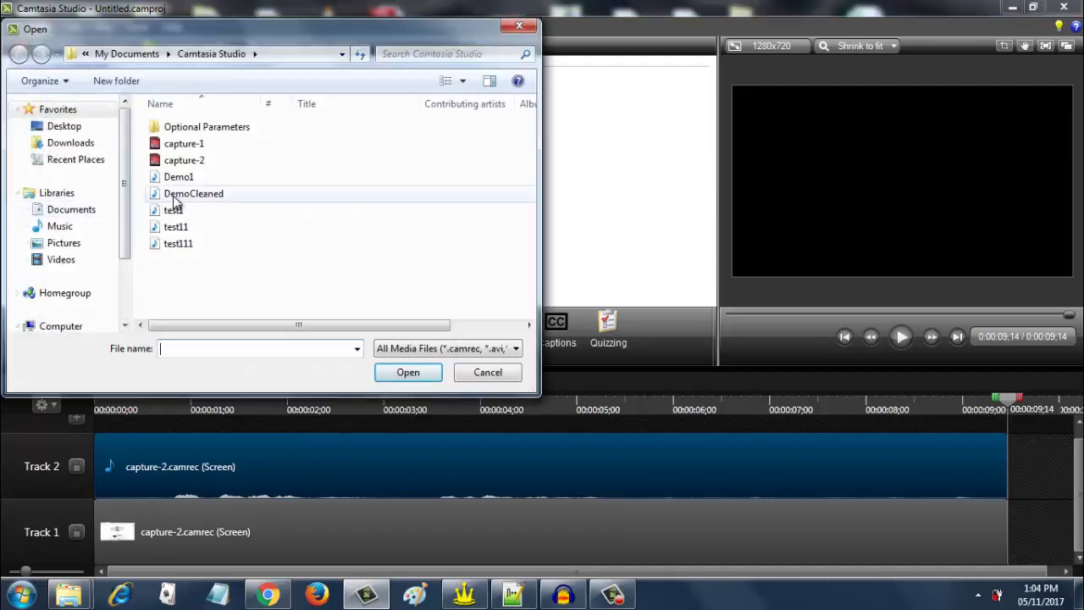
double_click(173, 197)
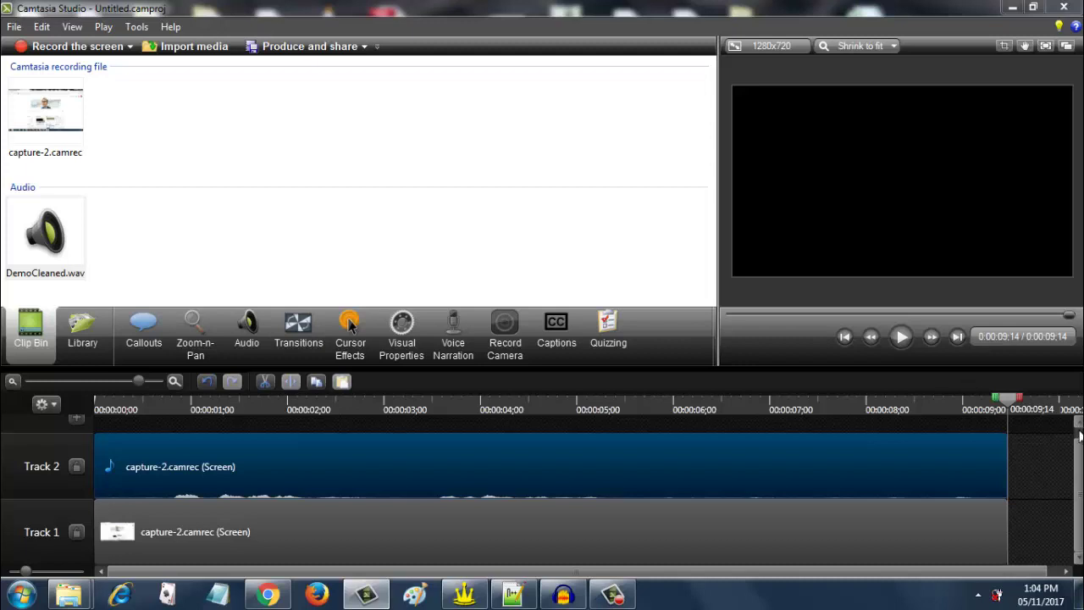
scroll(1079, 435, "up", 1)
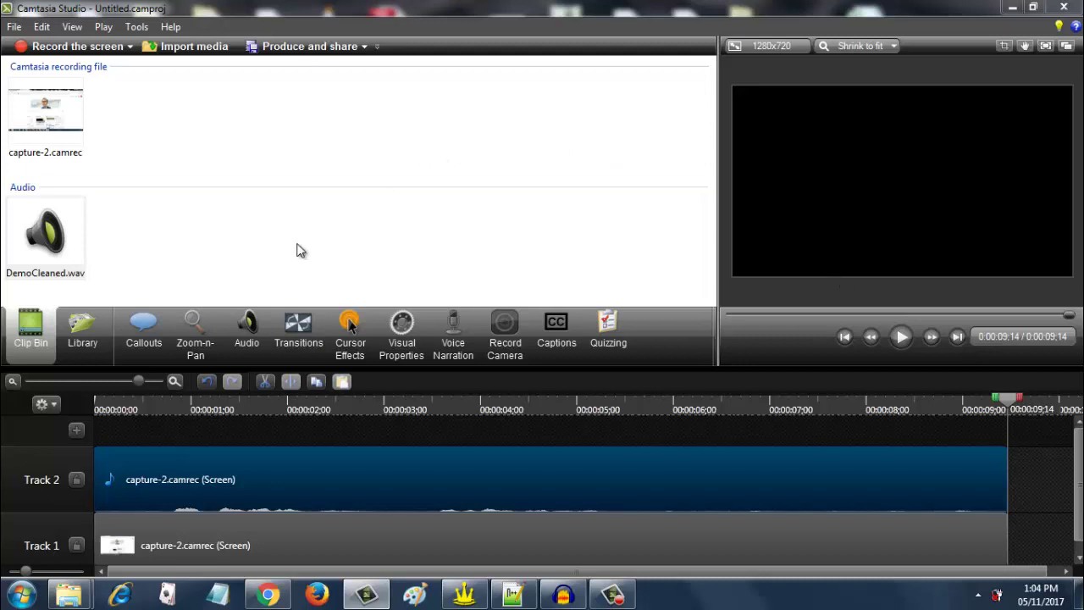
Add DemoCleaned.wav to the timeline on a new top track, starting at 0:00.
left_click(66, 243)
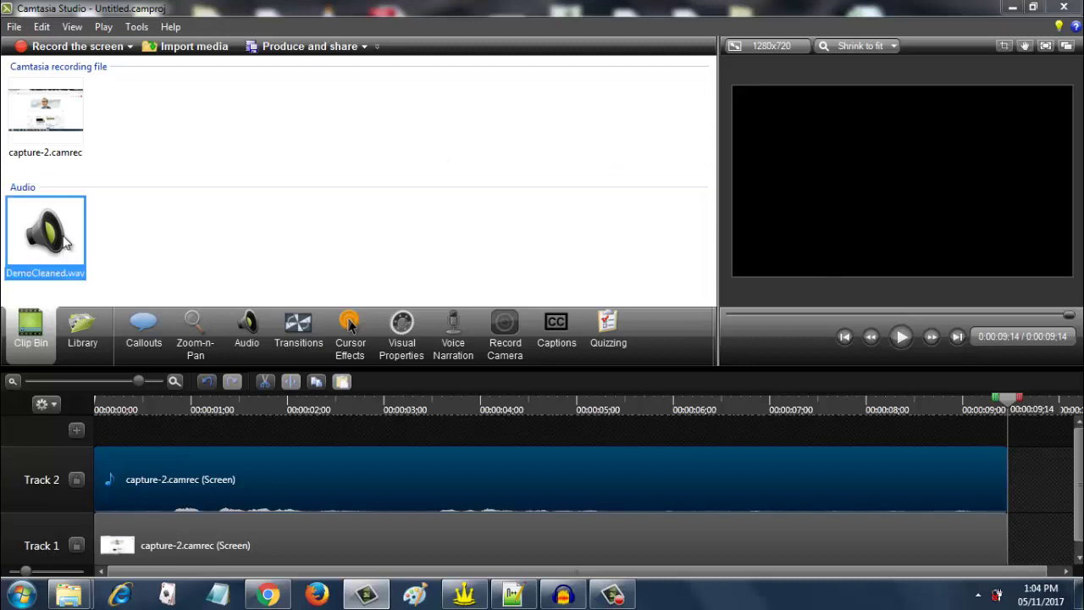
right_click(66, 243)
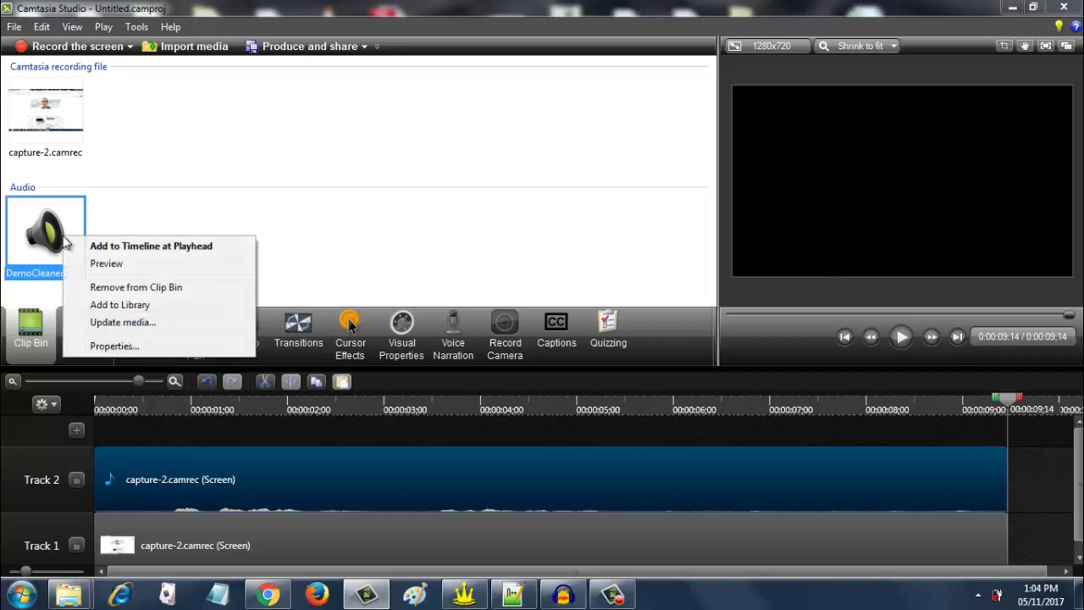
left_click(112, 248)
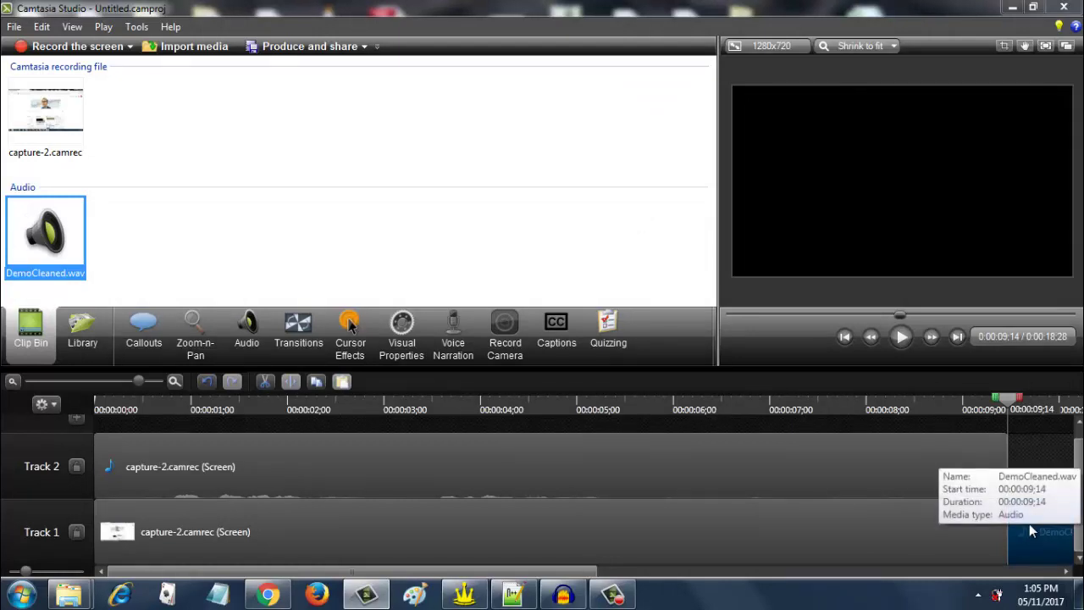
left_click_drag(1029, 524, 1029, 430)
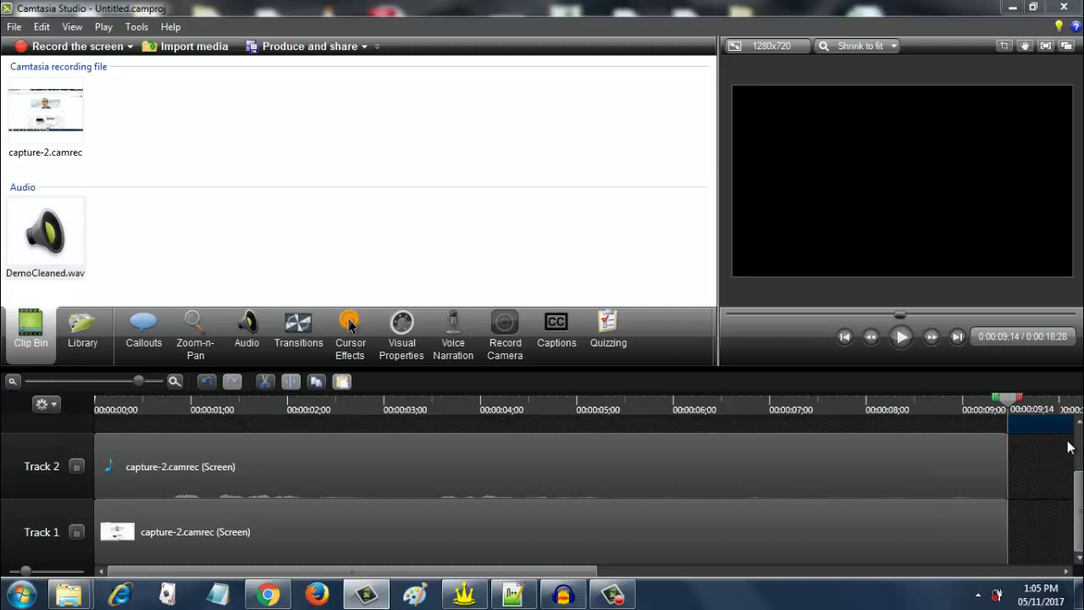
scroll(1069, 447, "up", 1)
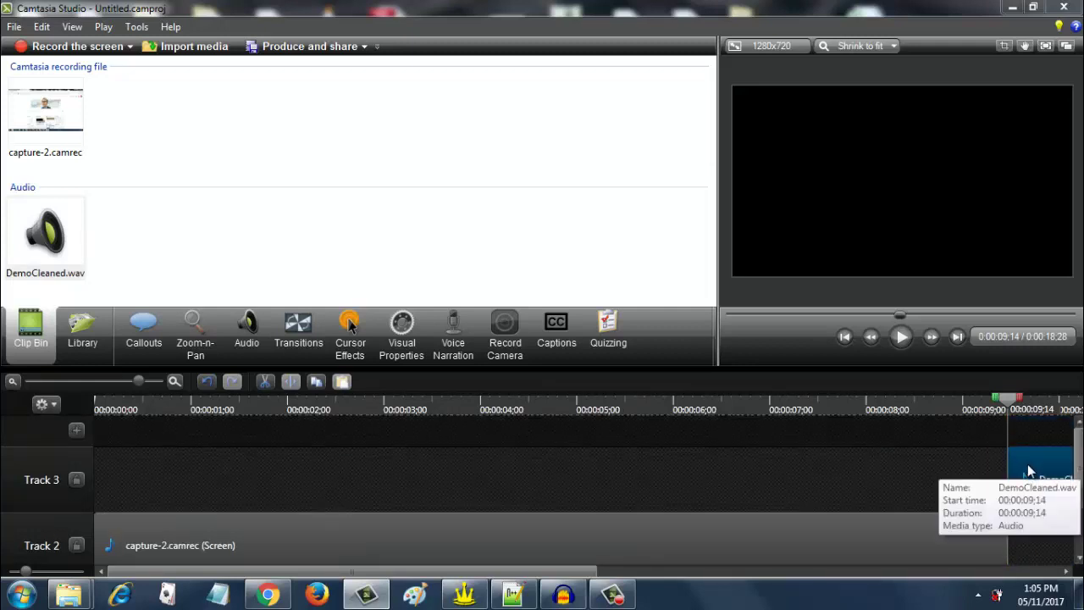
left_click_drag(1029, 472, 119, 478)
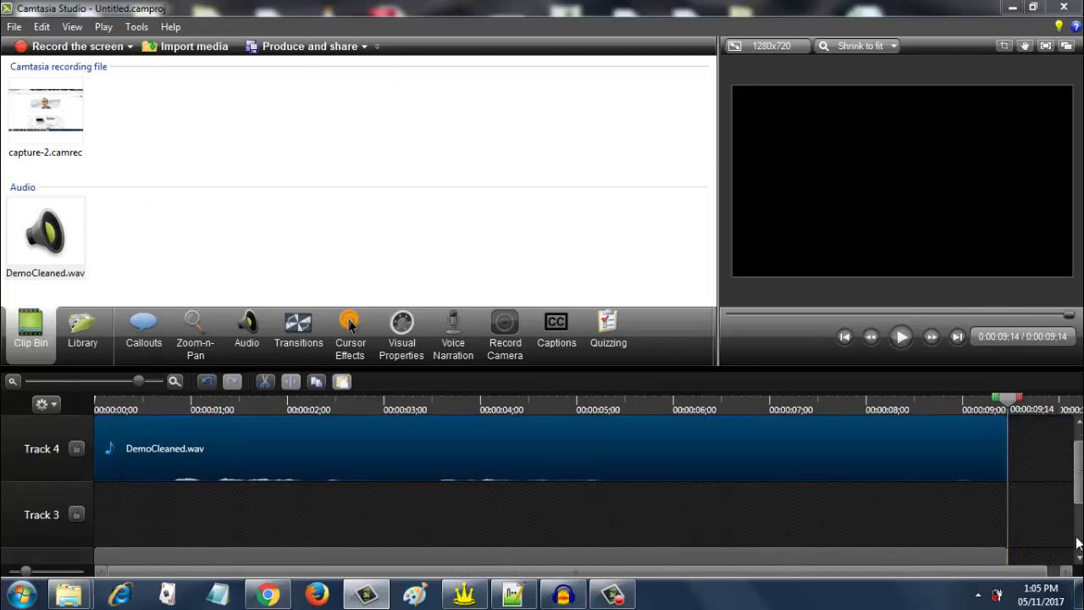
scroll(1078, 552, "down", 3)
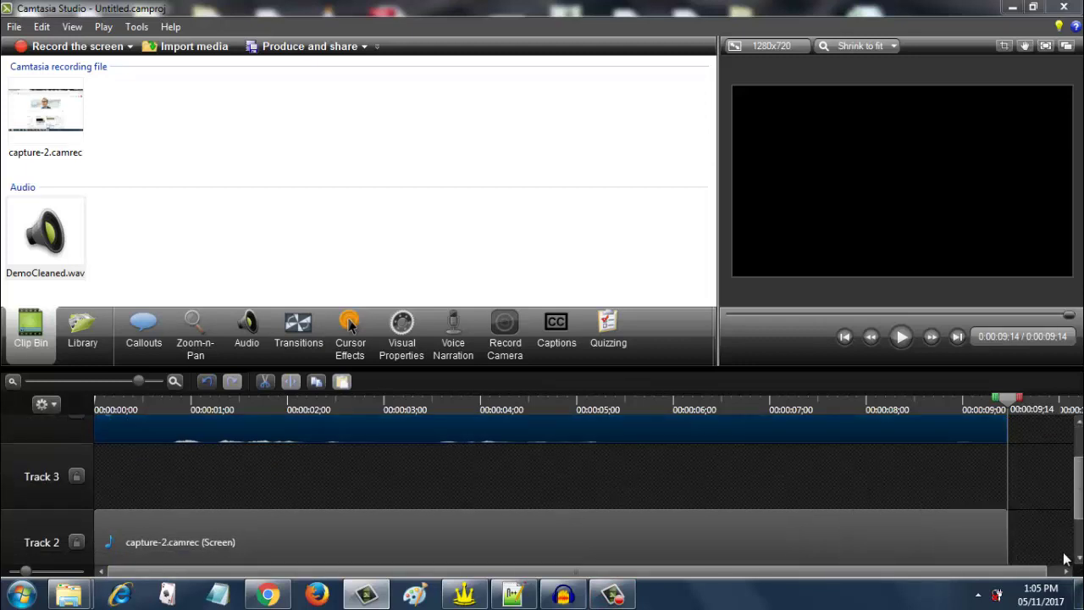
scroll(1078, 559, "down", 1)
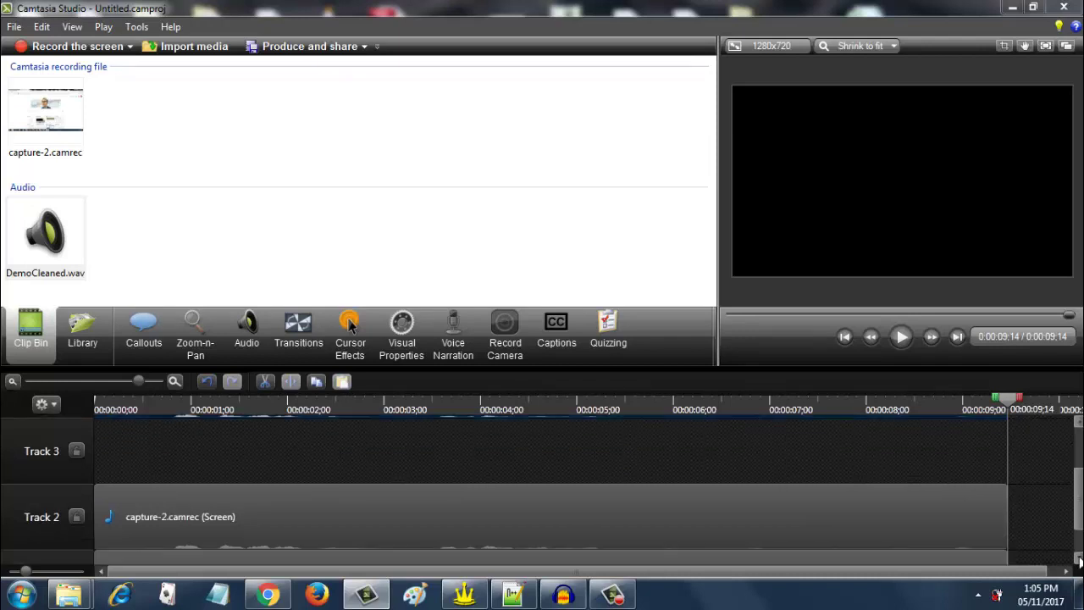
Delete the original capture-2 audio clip from Track 2.
left_click(944, 511)
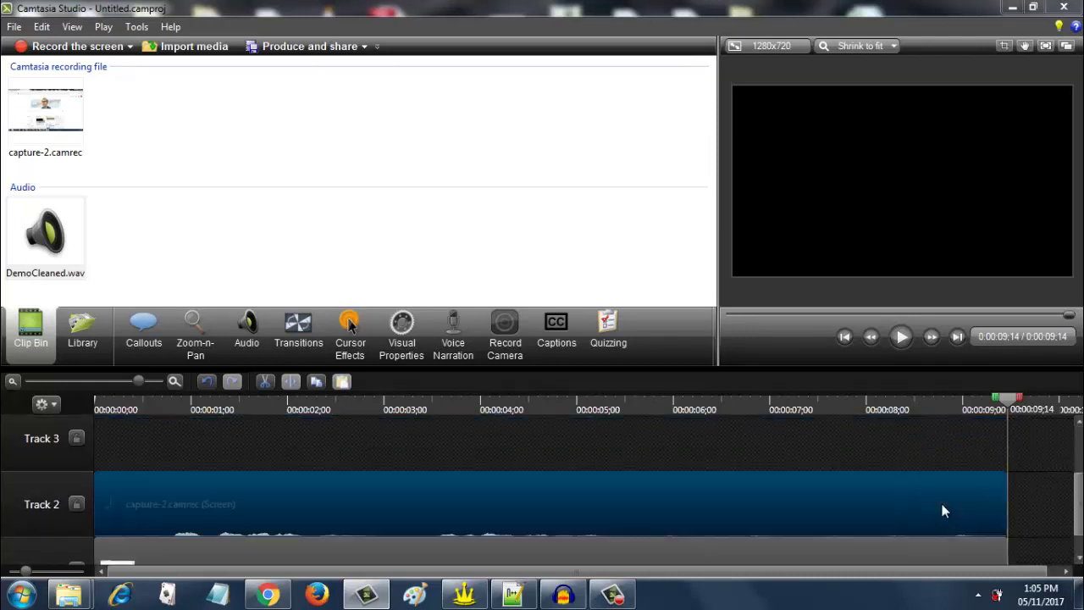
right_click(944, 511)
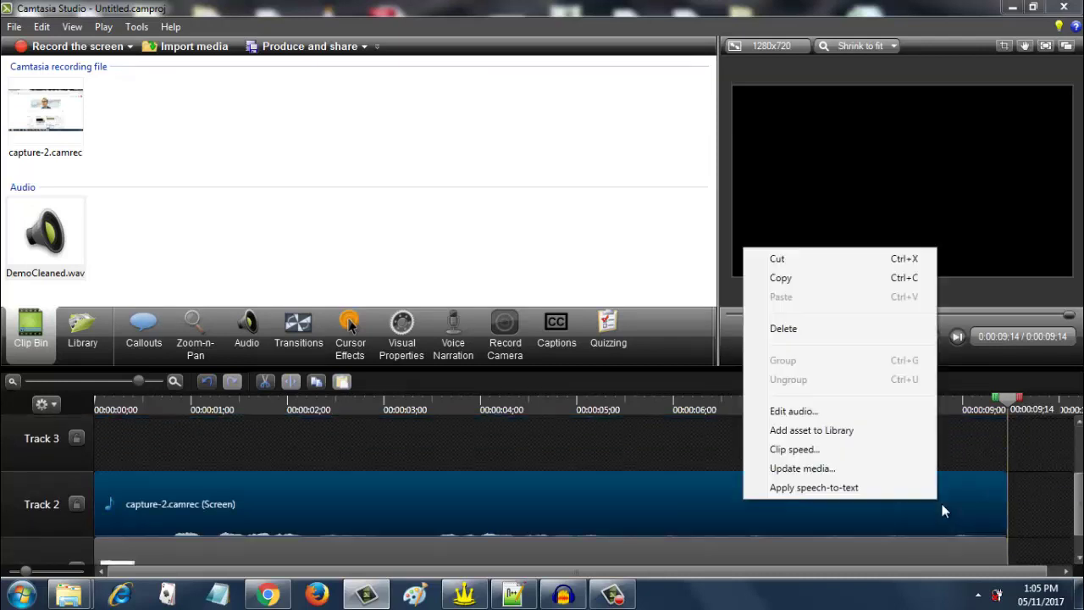
left_click(870, 328)
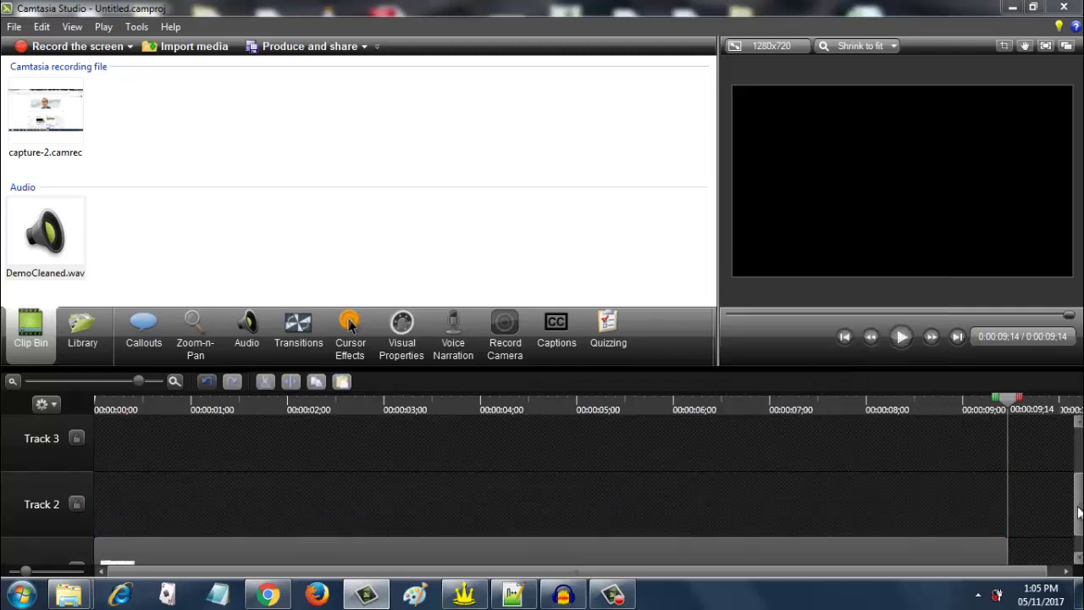
left_click(1079, 550)
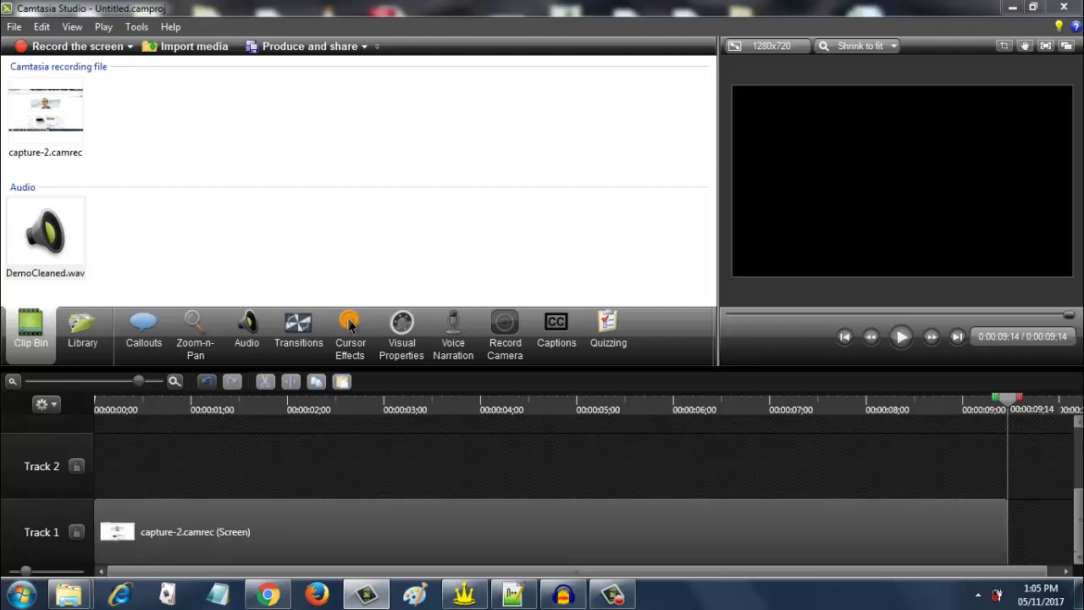
scroll(542, 488, "up", 3)
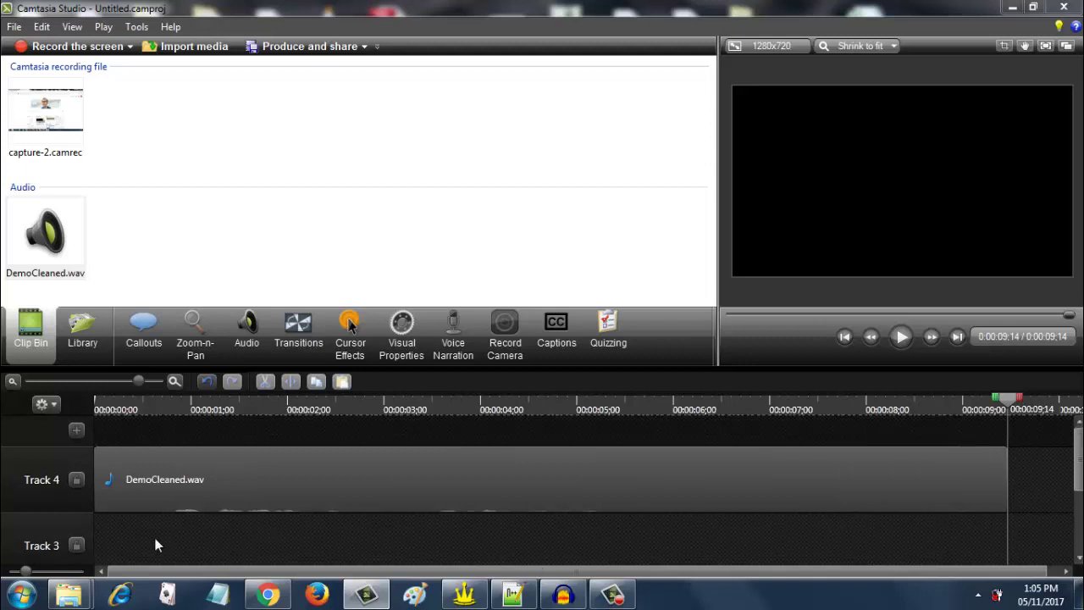
Remove the empty Track 3 and Track 2 from the timeline.
right_click(35, 547)
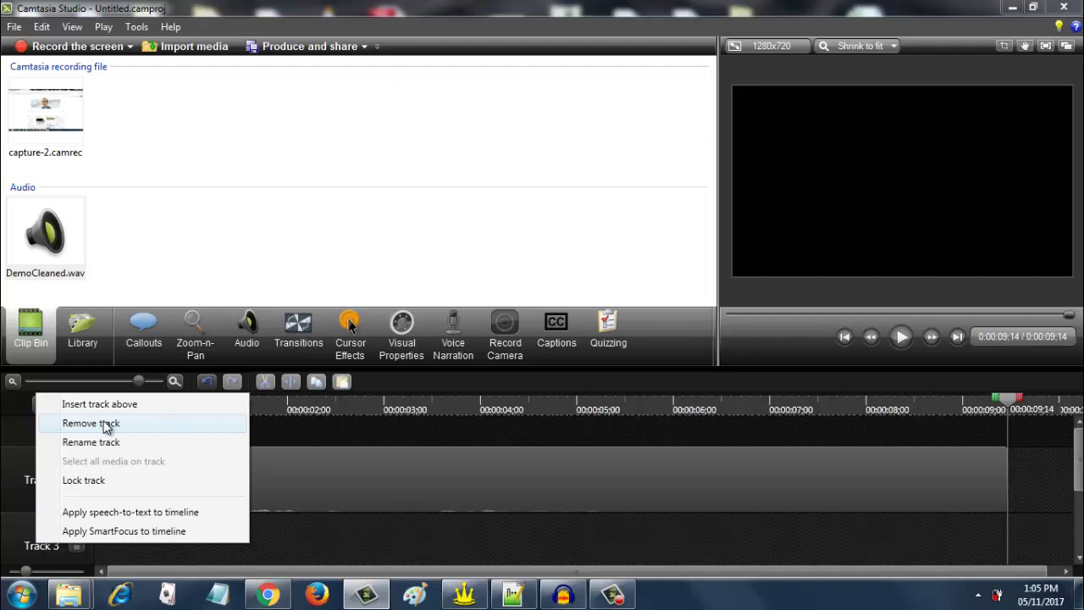
left_click(106, 424)
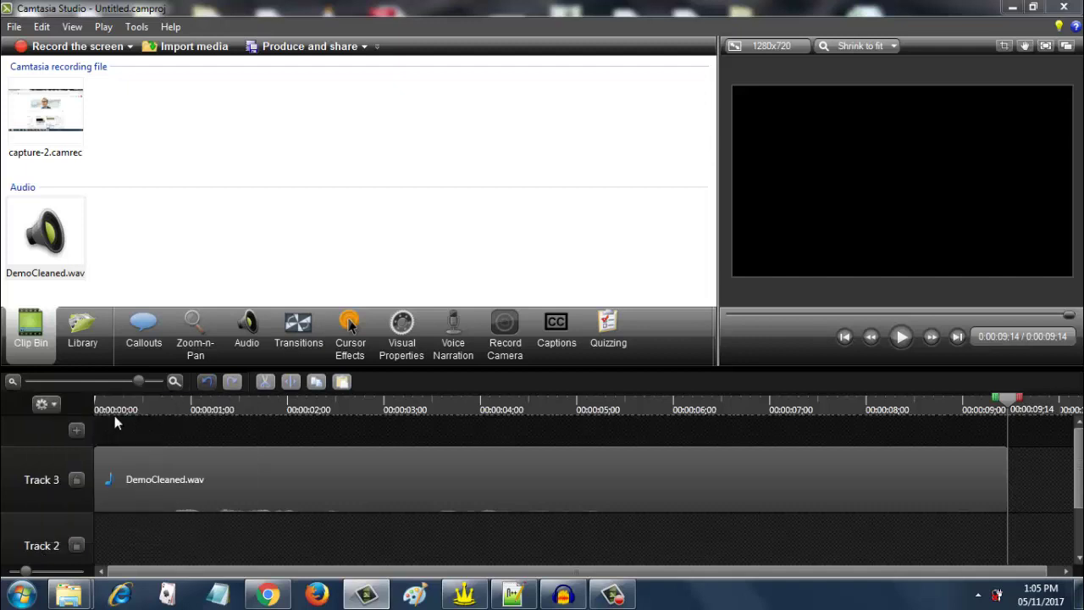
right_click(52, 534)
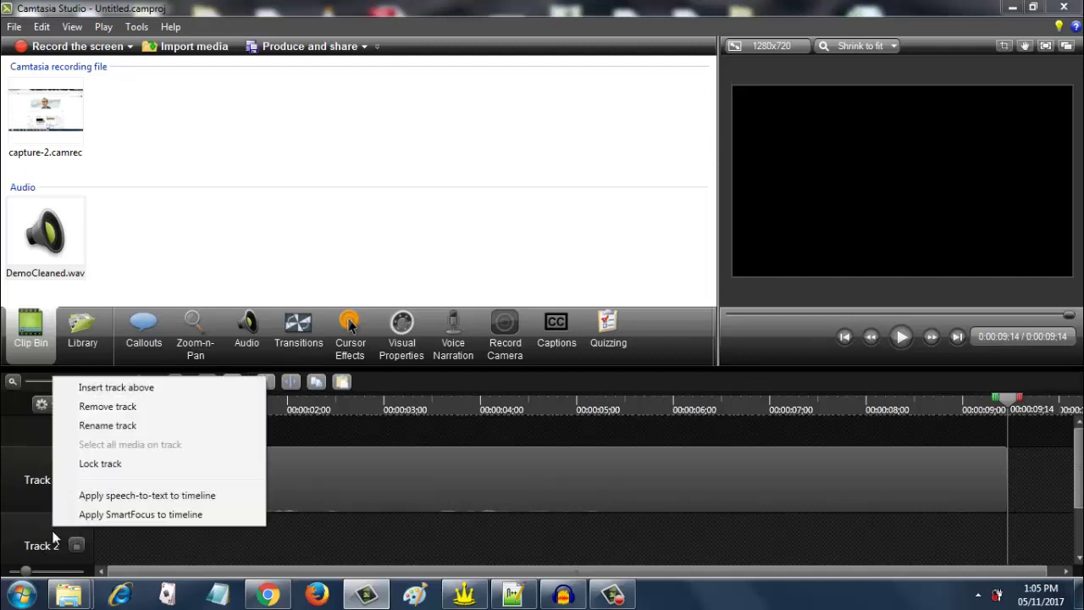
left_click(106, 410)
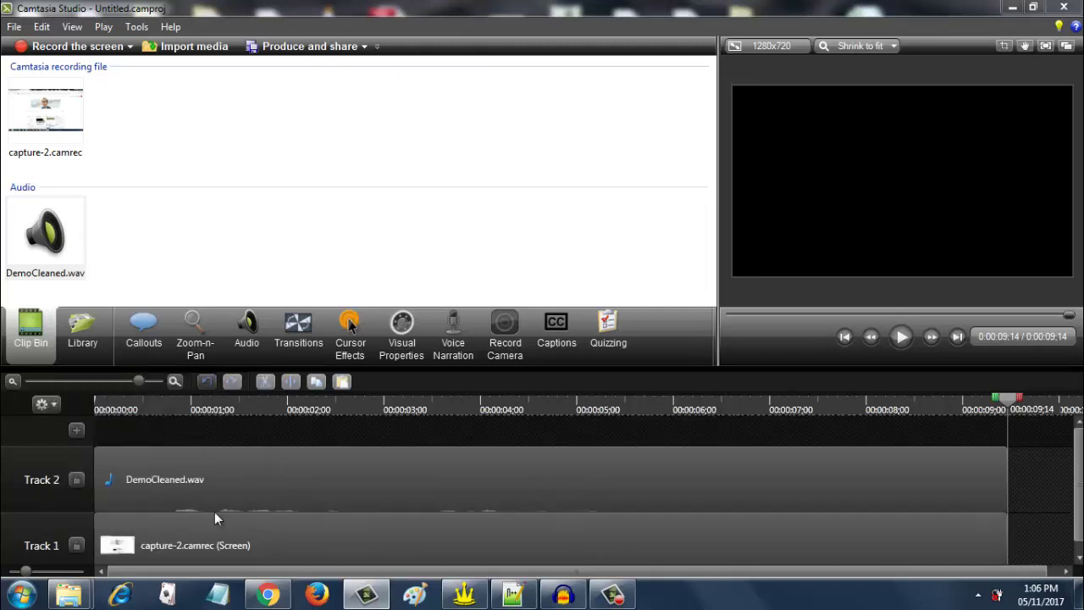
Select the DemoCleaned.wav clip on Track 2 and the capture-2 video clip on Track 1.
mouse_move(215, 511)
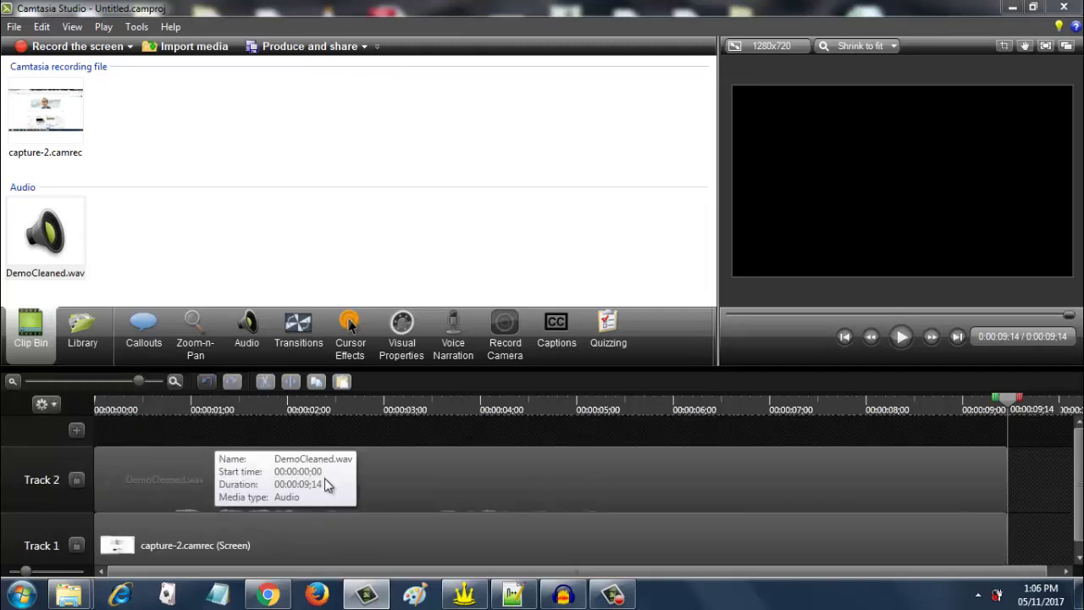
left_click(427, 503)
left_click(421, 539)
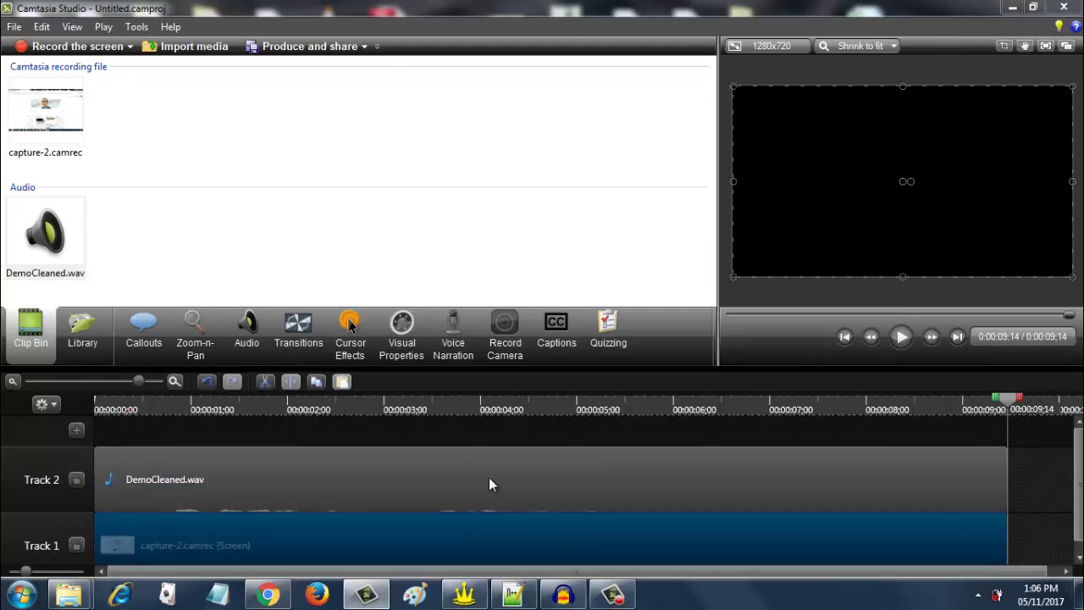
Hide the Camtasia Recorder window and play the project preview from the start.
left_click(615, 596)
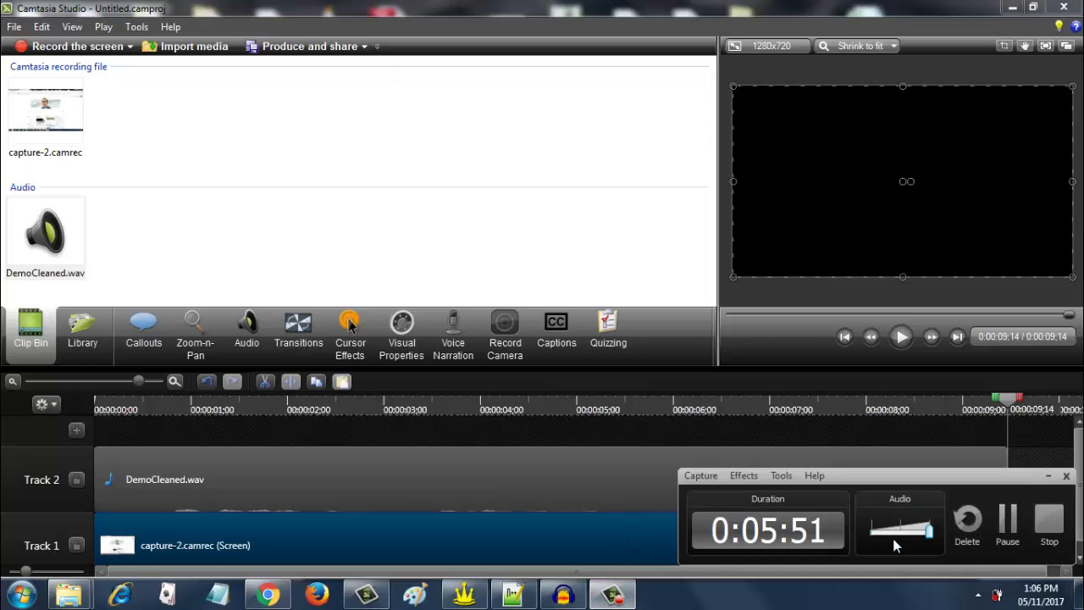
left_click(998, 524)
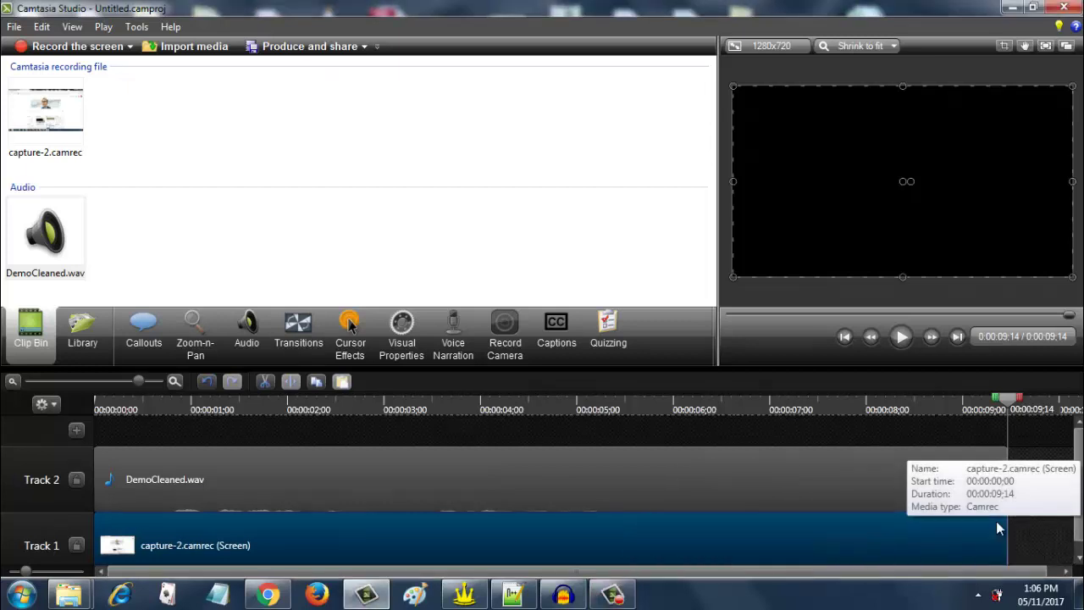
left_click(902, 346)
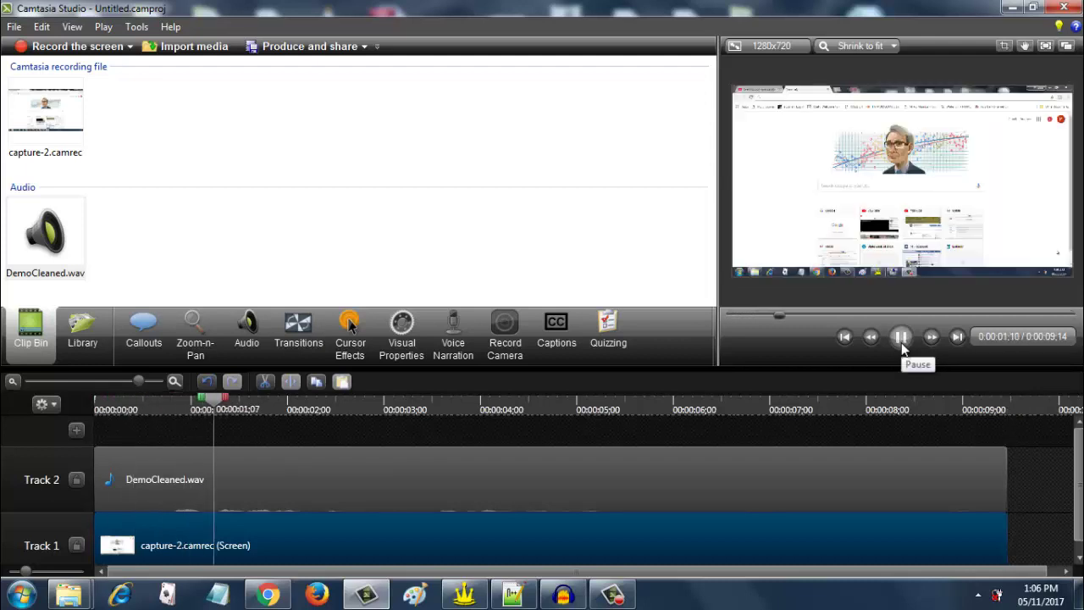